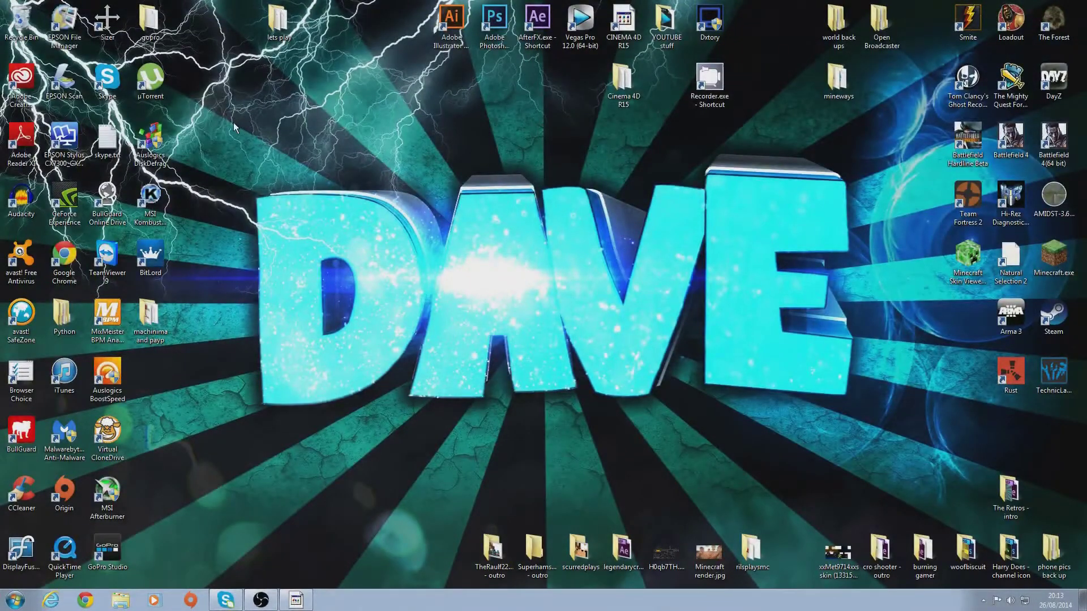
# Search the web for 'weedlion'
pyautogui.moveTo(234, 123); pyautogui.dragTo(890, 446)
pyautogui.click(90, 602)
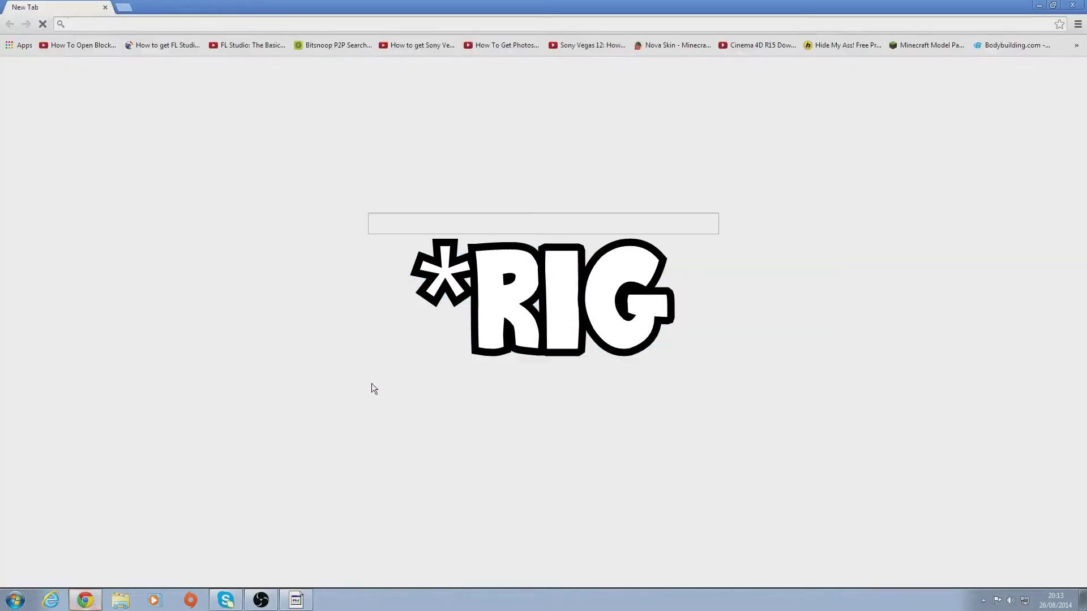
pyautogui.click(428, 227)
pyautogui.write('weedl')
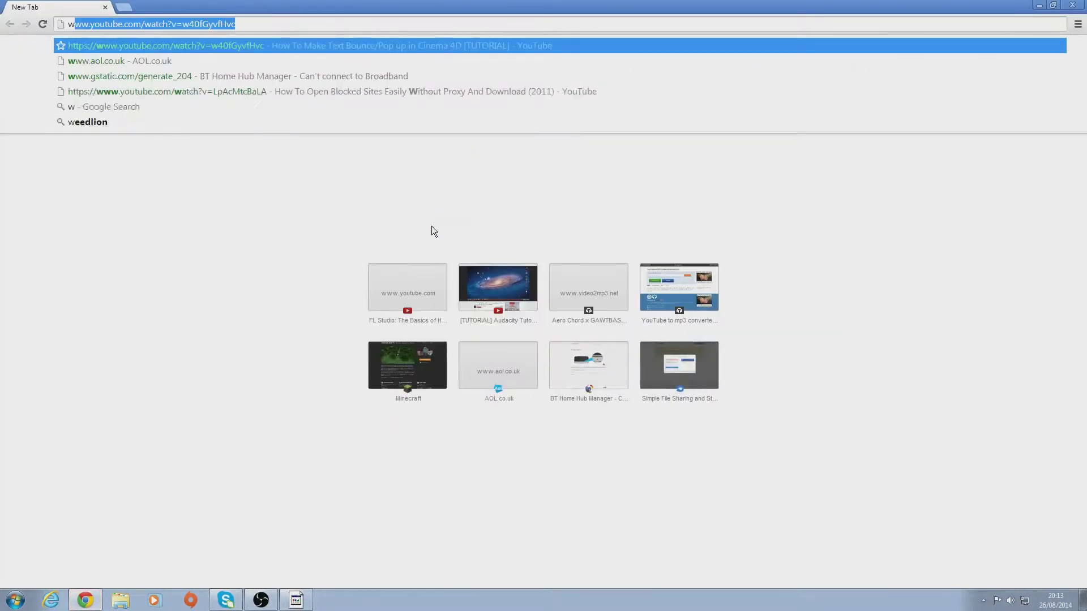
pyautogui.write('ion')
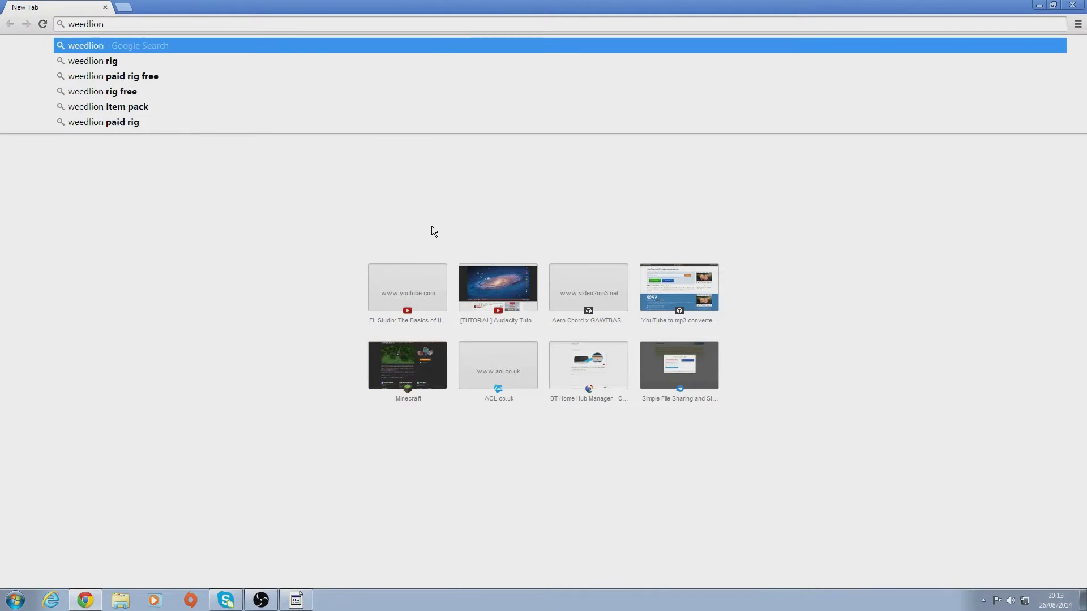
pyautogui.press('Return')
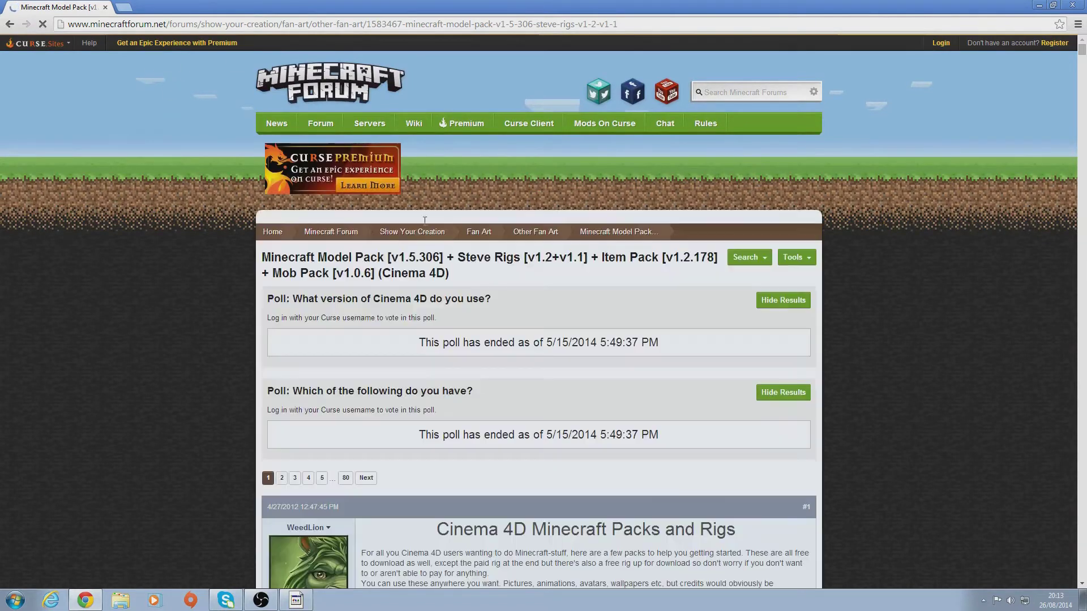
# Read the Free and Paid Steve Rig sections of the forum post, then close the browser
pyautogui.scroll(-5, 390, 294)
pyautogui.scroll(-3, 390, 294)
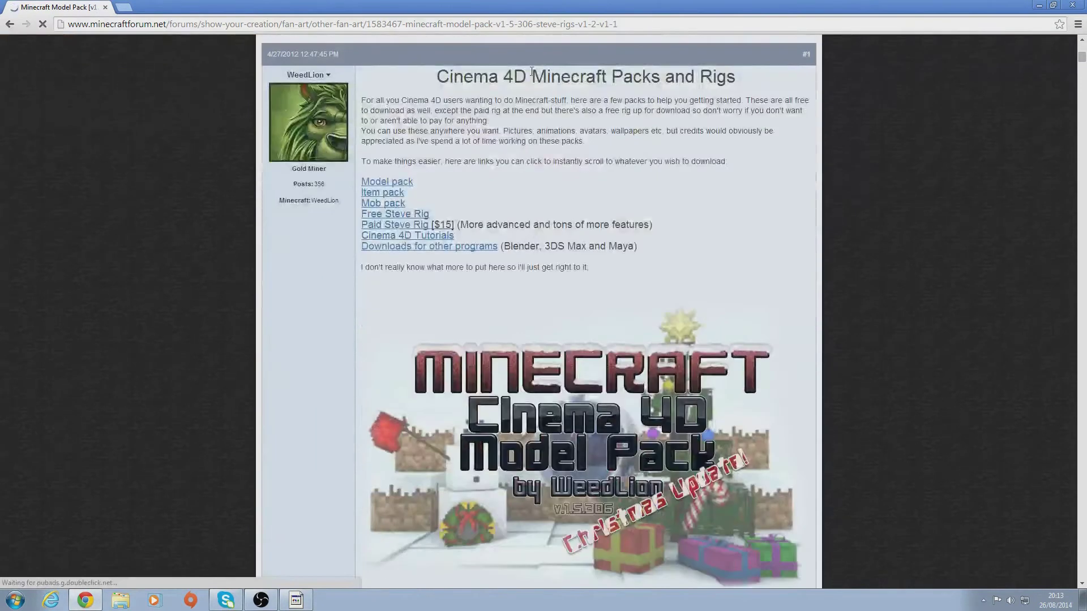
pyautogui.click(384, 218)
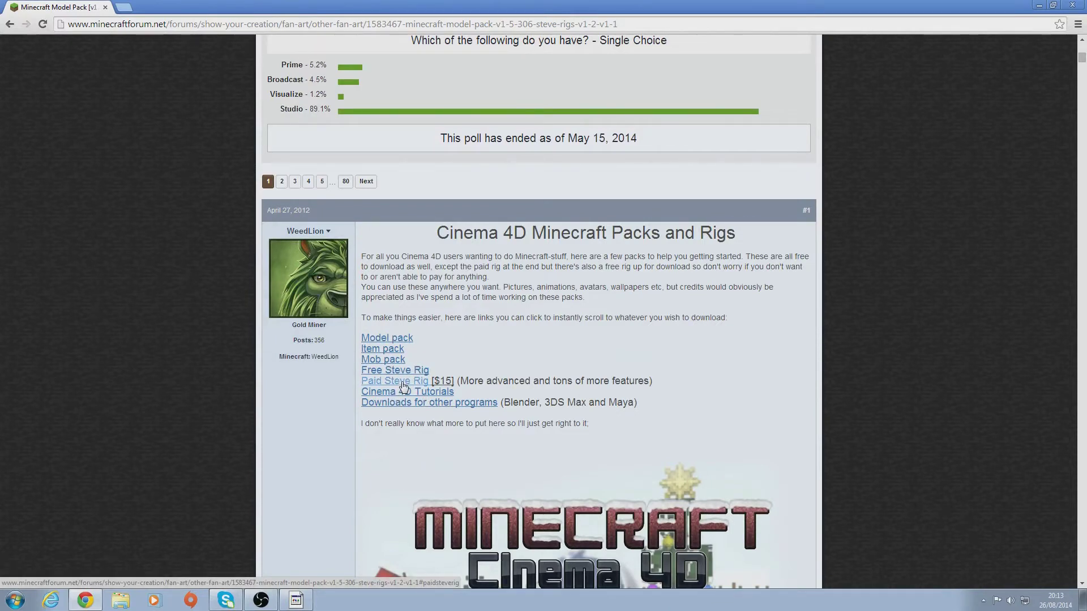
pyautogui.click(396, 381)
pyautogui.scroll(-3, 439, 234)
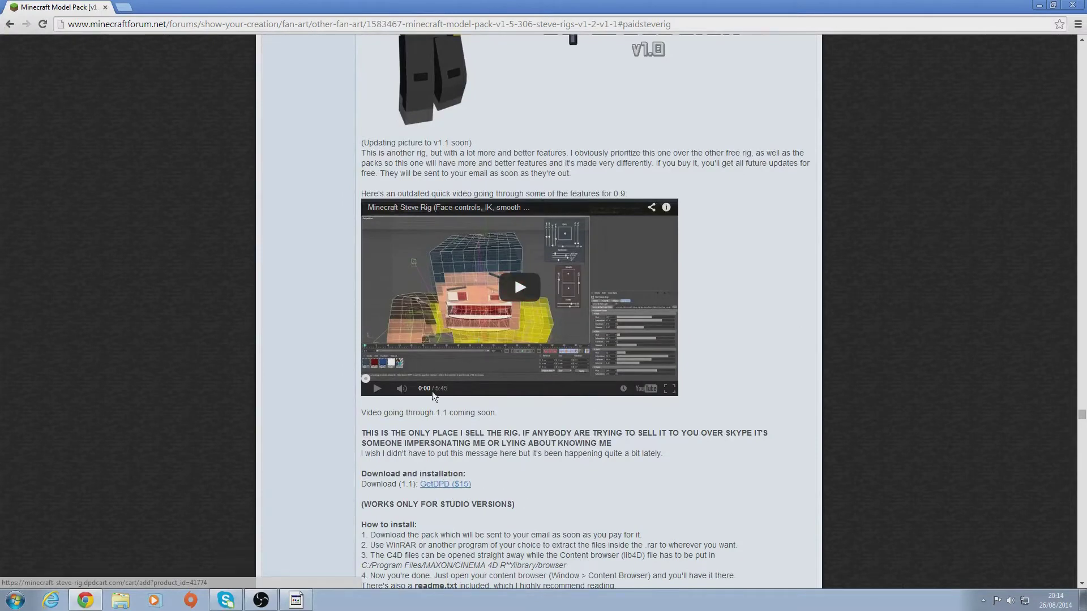
pyautogui.scroll(5, 532, 169)
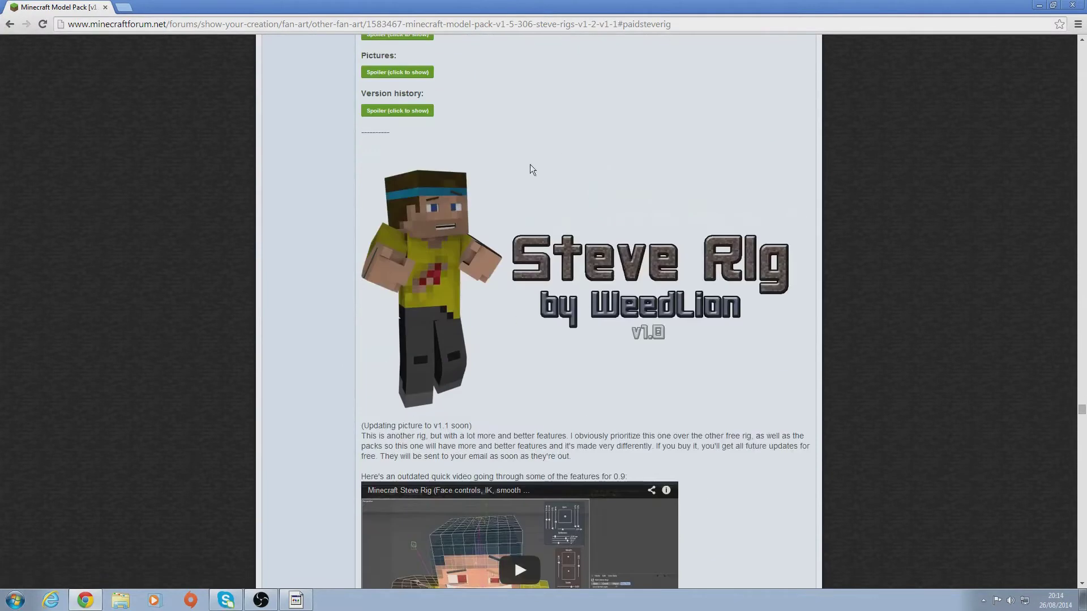
pyautogui.click(106, 7)
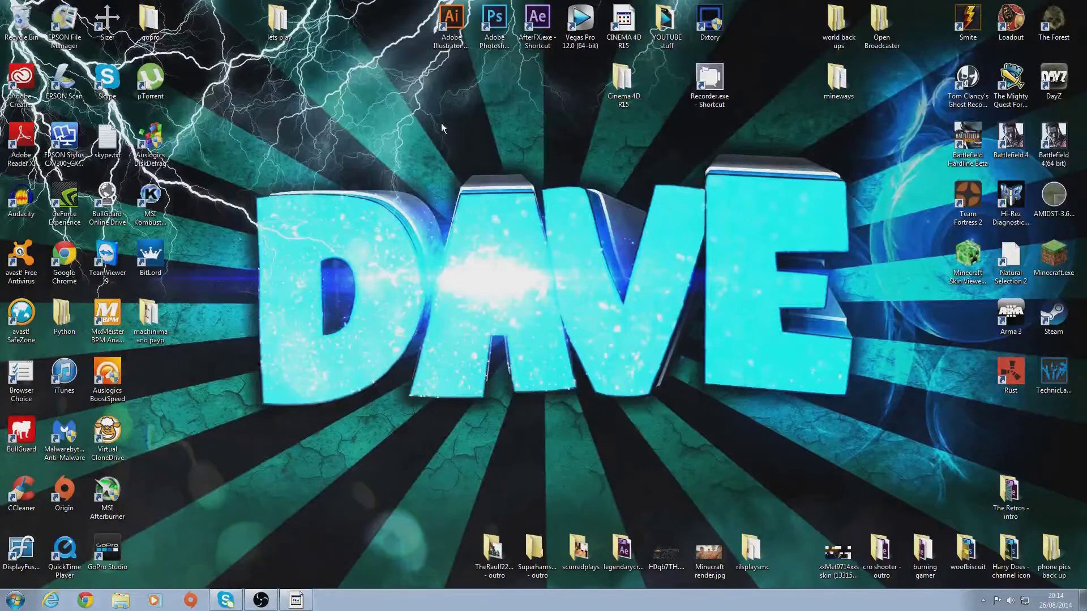
# Check the C:\Program Files\MAXON\CINEMA 4D R15\library\browser folder that holds the lib4d presets
pyautogui.click(15, 600)
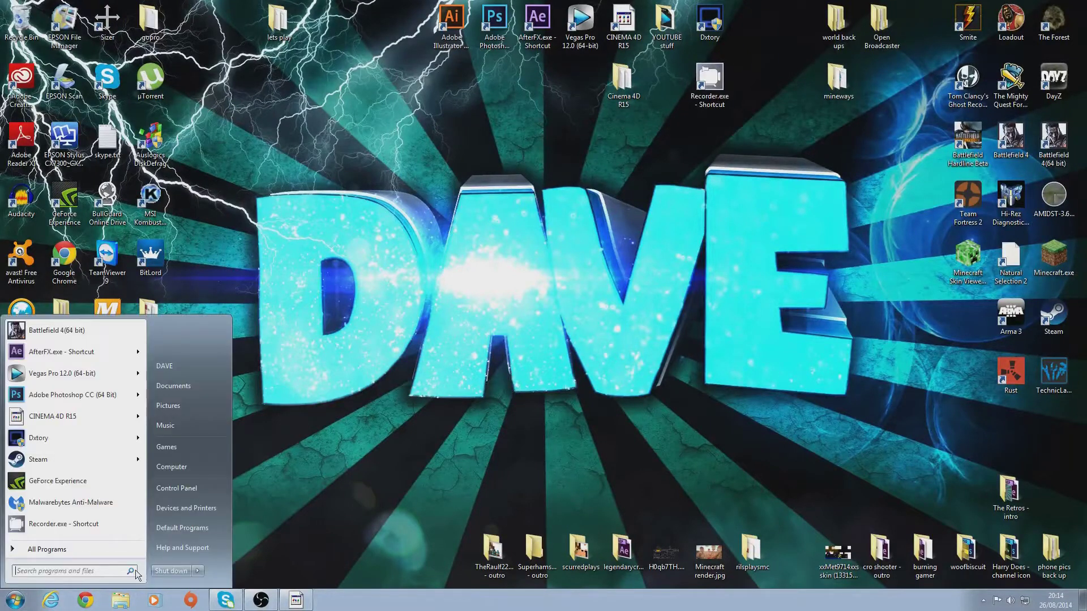
pyautogui.click(193, 467)
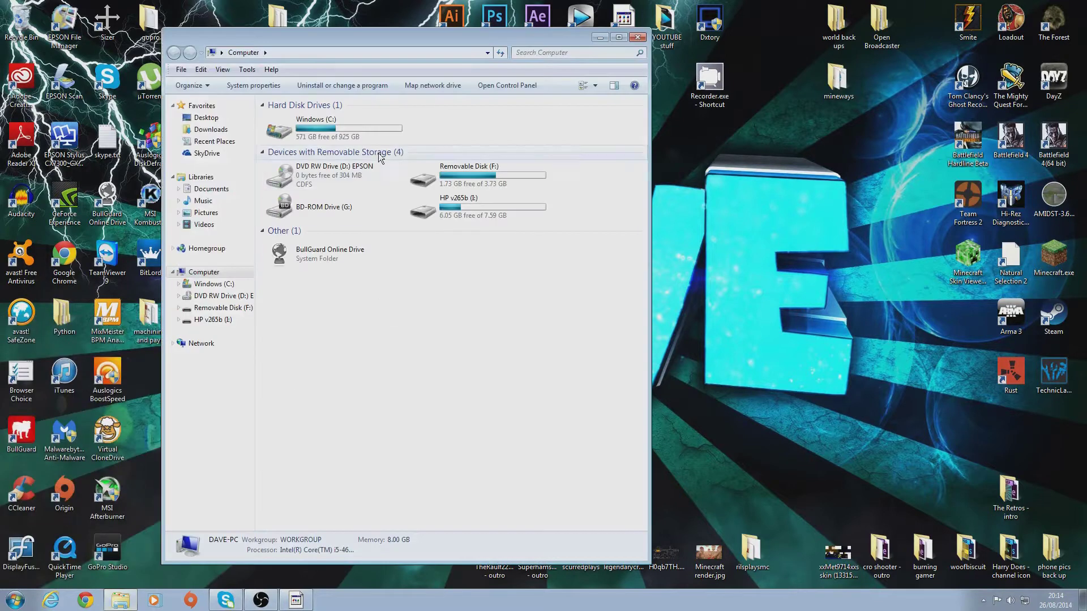
pyautogui.doubleClick(317, 120)
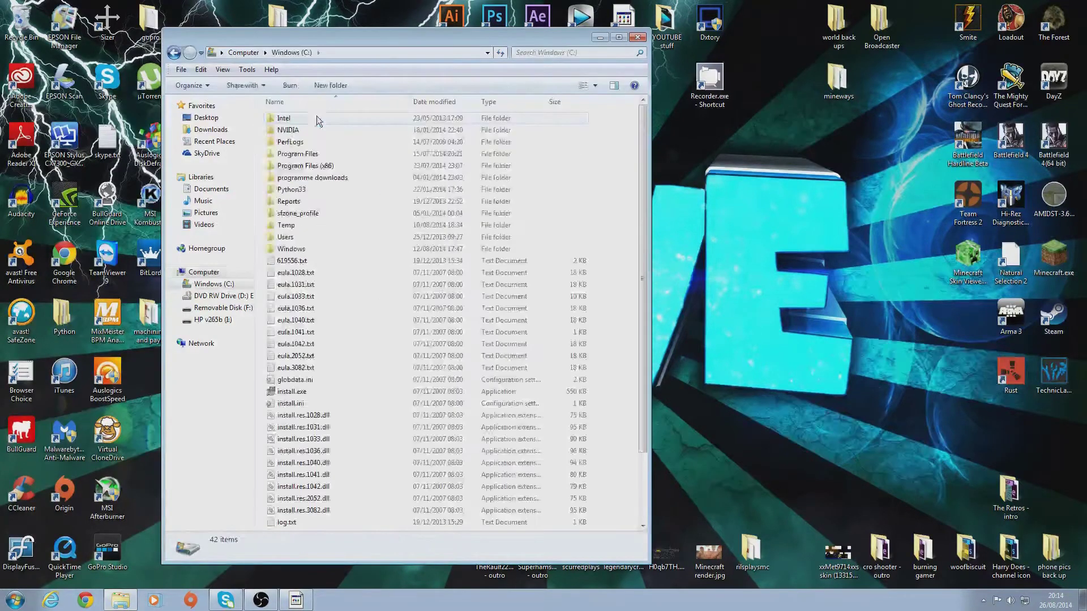
pyautogui.doubleClick(308, 158)
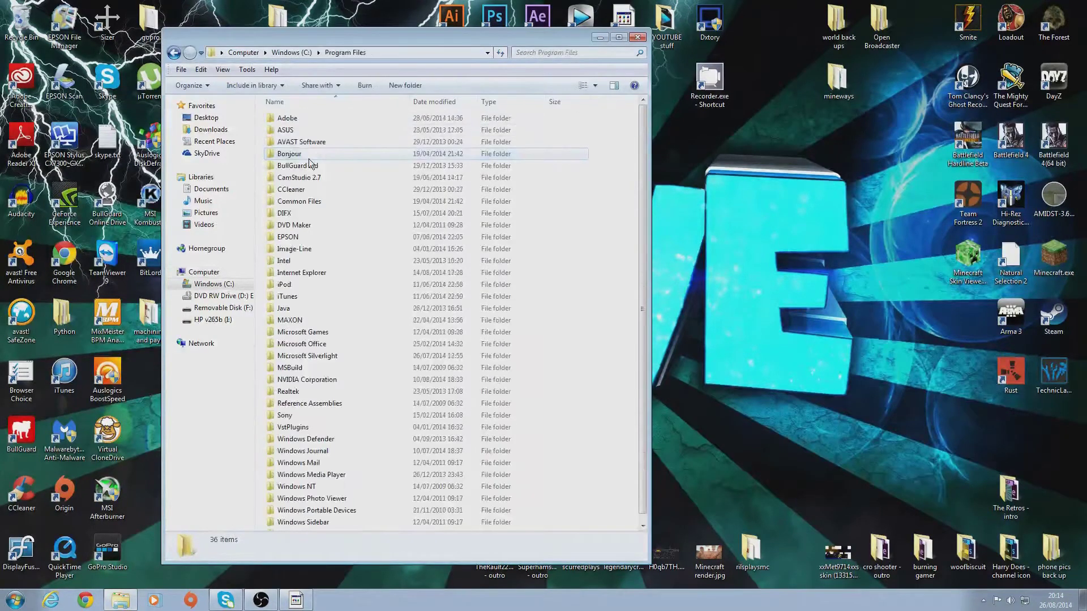
pyautogui.doubleClick(300, 321)
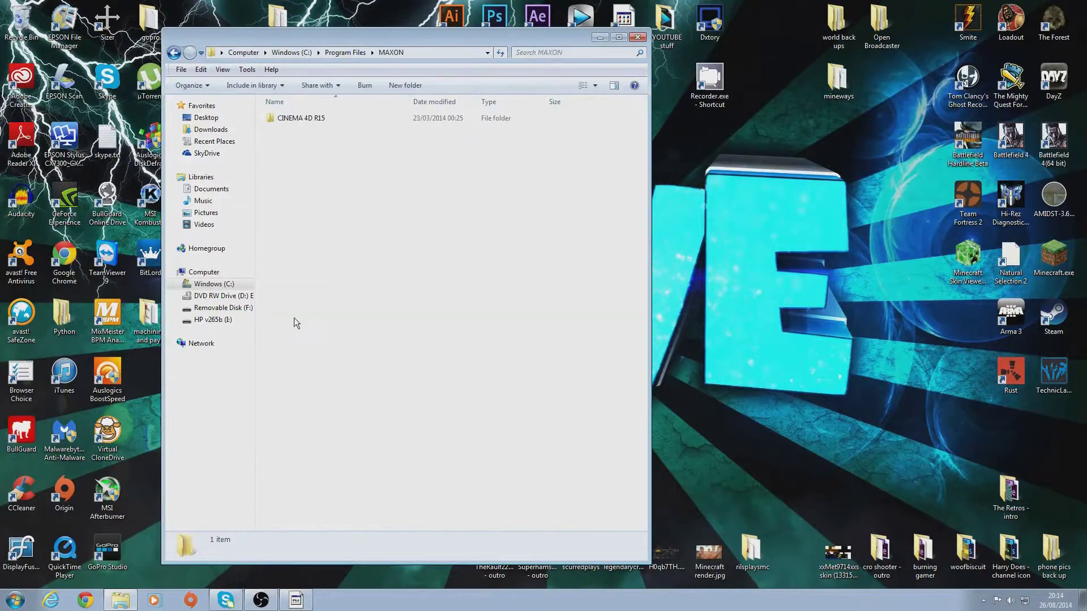
pyautogui.doubleClick(289, 126)
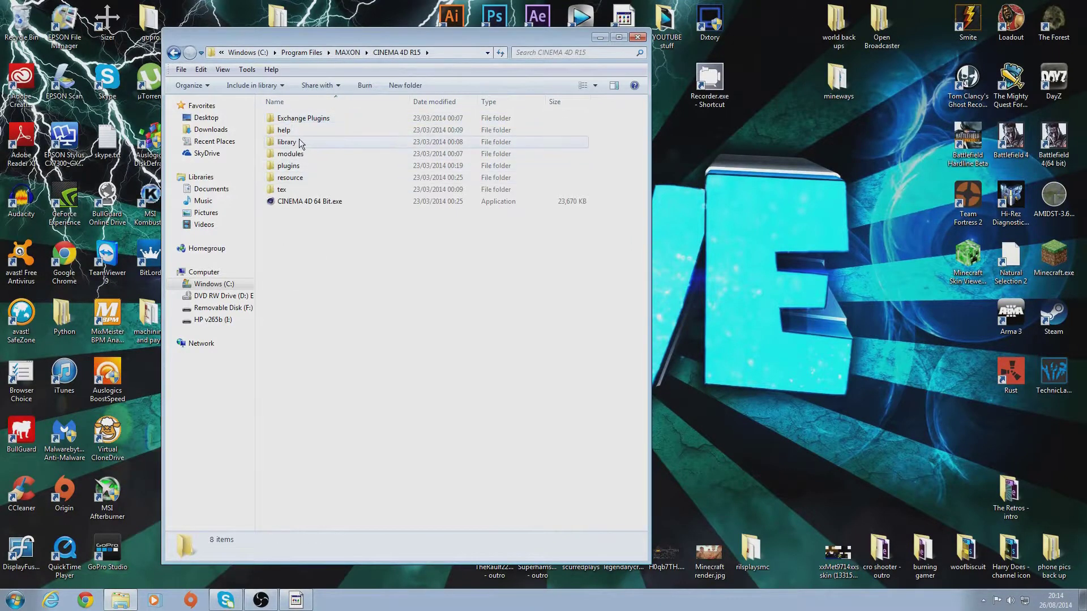
pyautogui.click(324, 142)
pyautogui.doubleClick(292, 141)
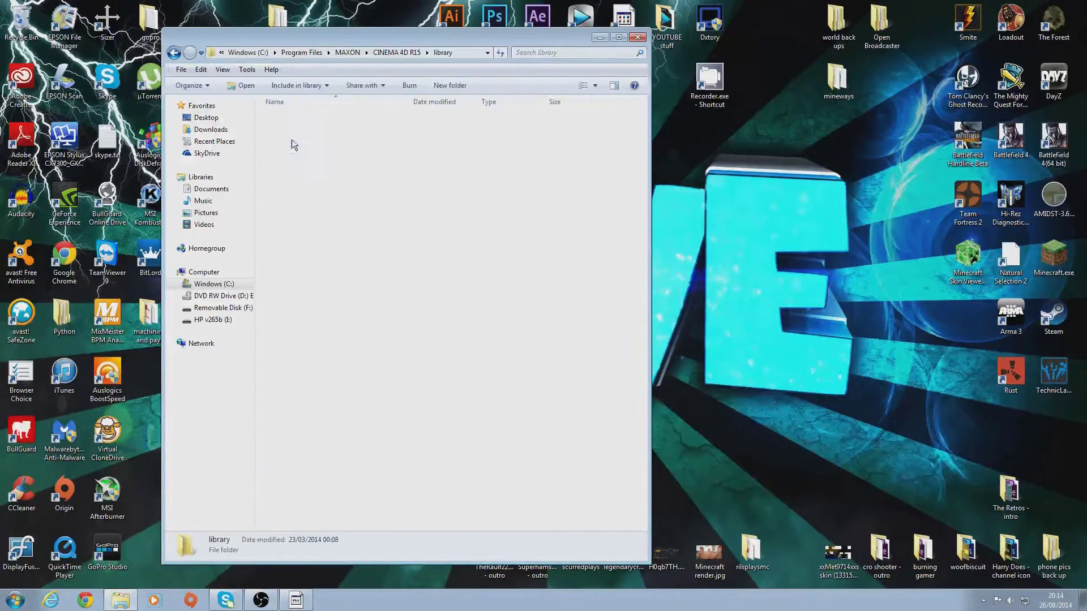
pyautogui.doubleClick(300, 119)
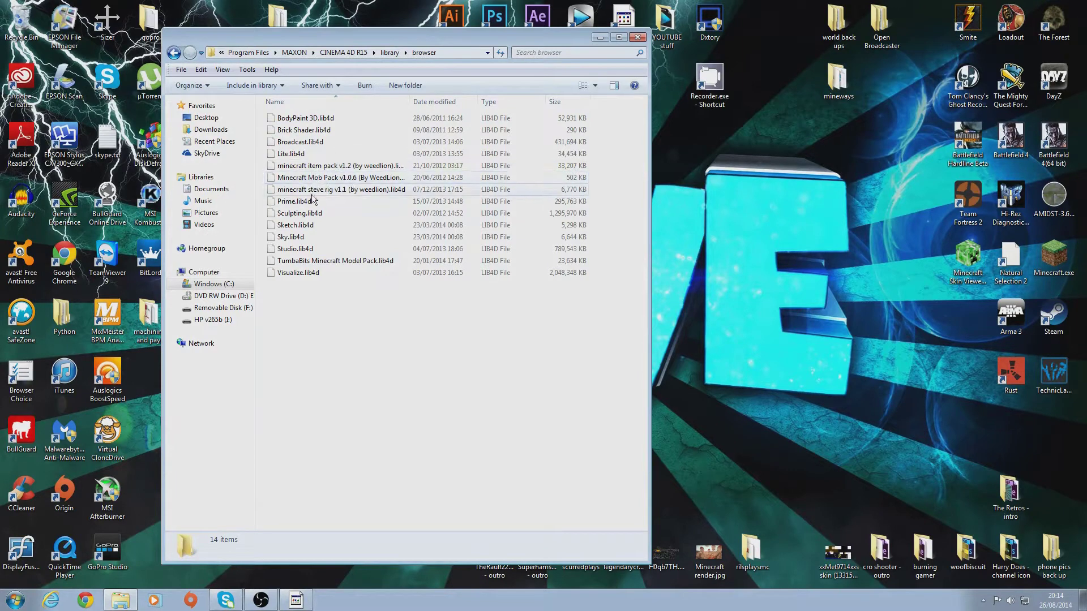
pyautogui.click(639, 39)
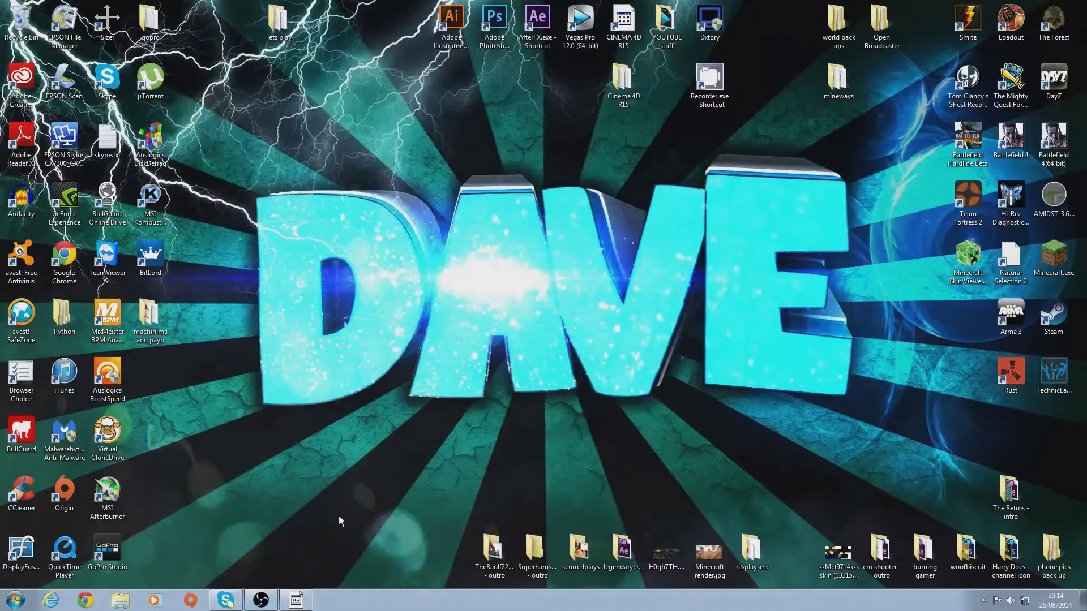
# Load Steve Rig (Custom Skin) from the Minecraft Steve Rig v1.1 folder in the Content Browser
pyautogui.click(296, 600)
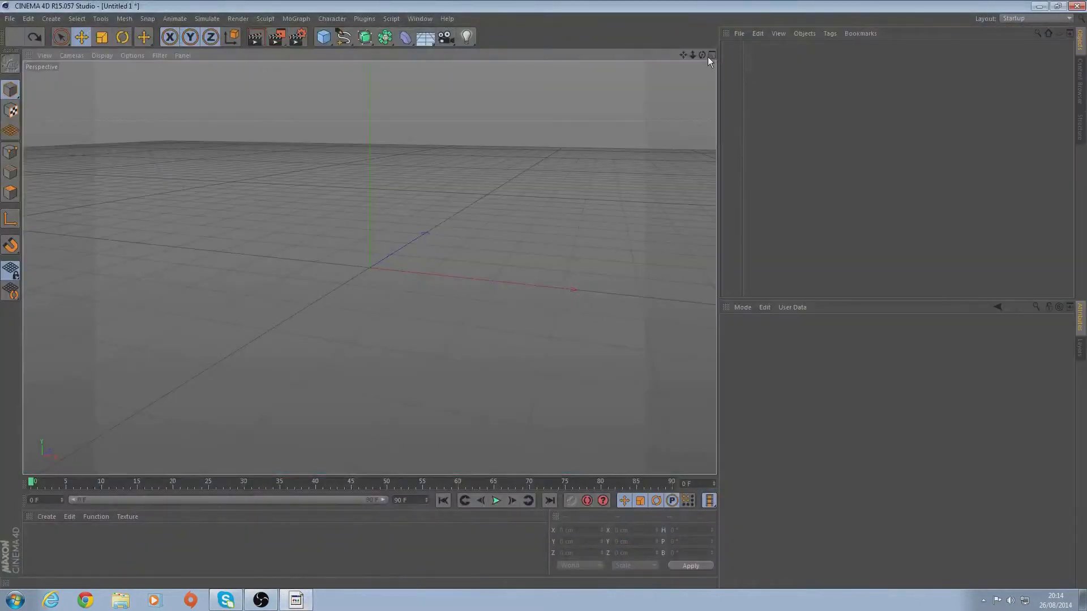
pyautogui.moveTo(702, 55); pyautogui.dragTo(702, 55)
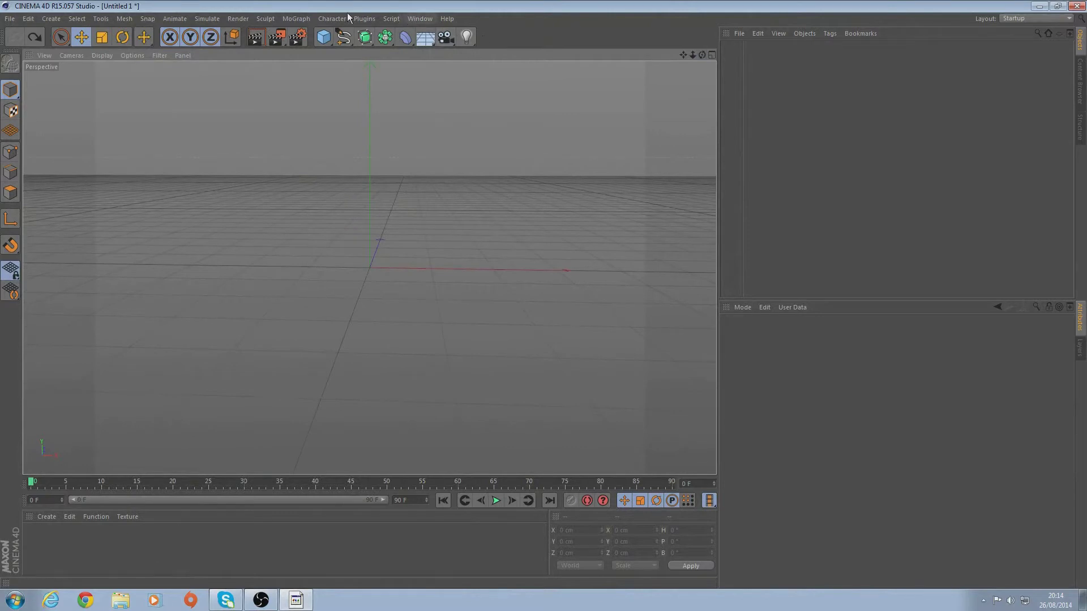
pyautogui.click(420, 18)
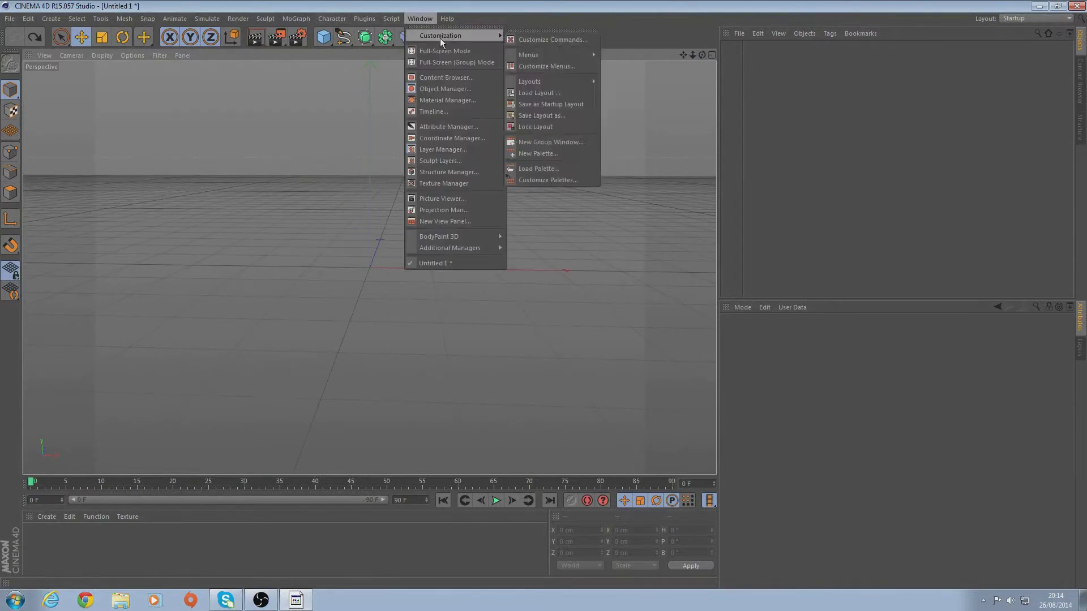
pyautogui.click(441, 78)
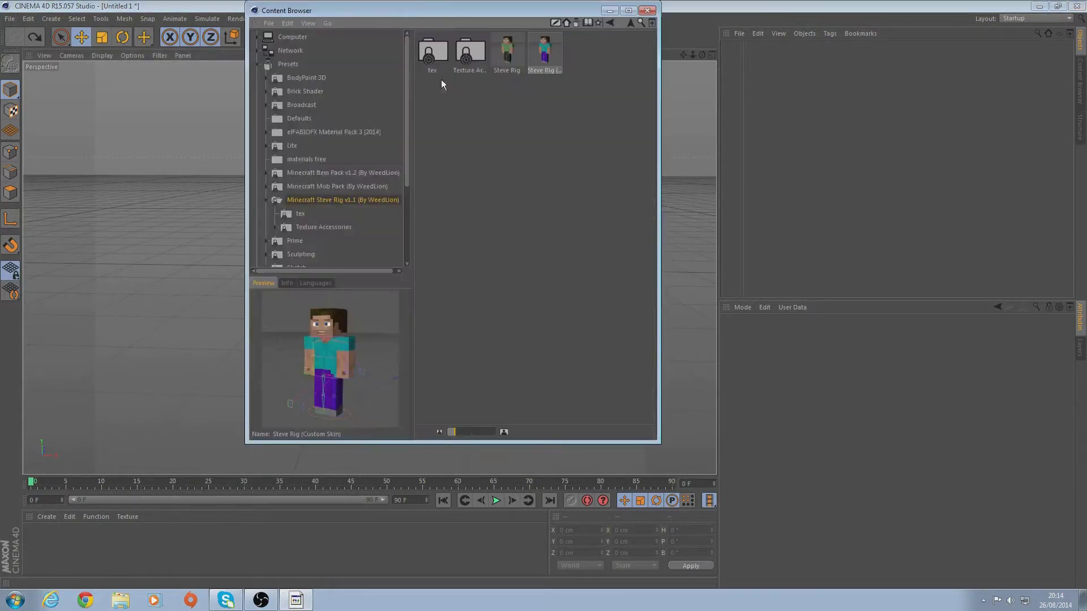
pyautogui.doubleClick(551, 55)
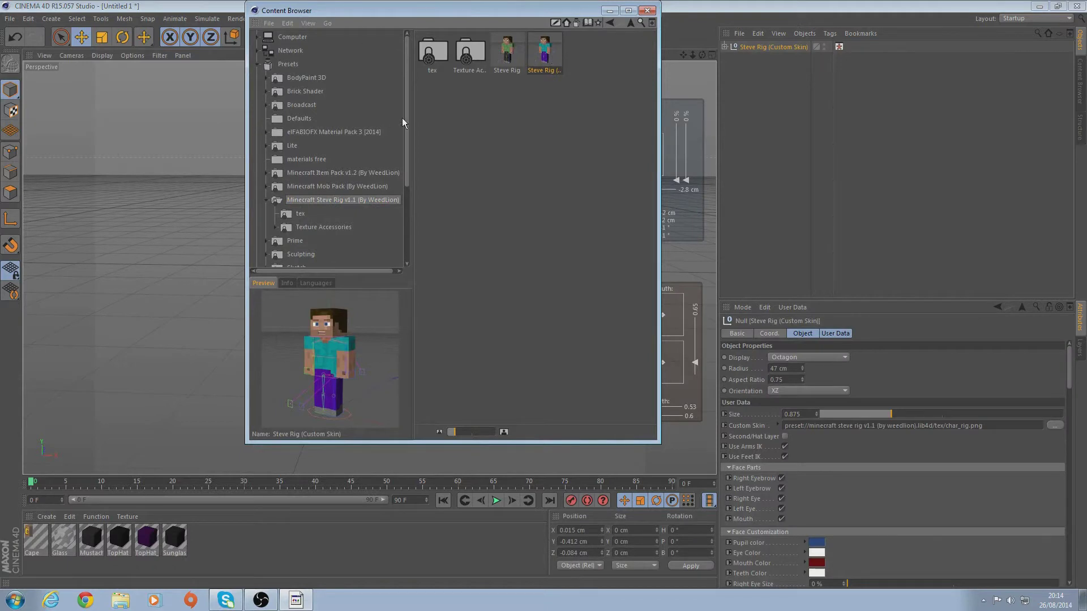
pyautogui.click(267, 205)
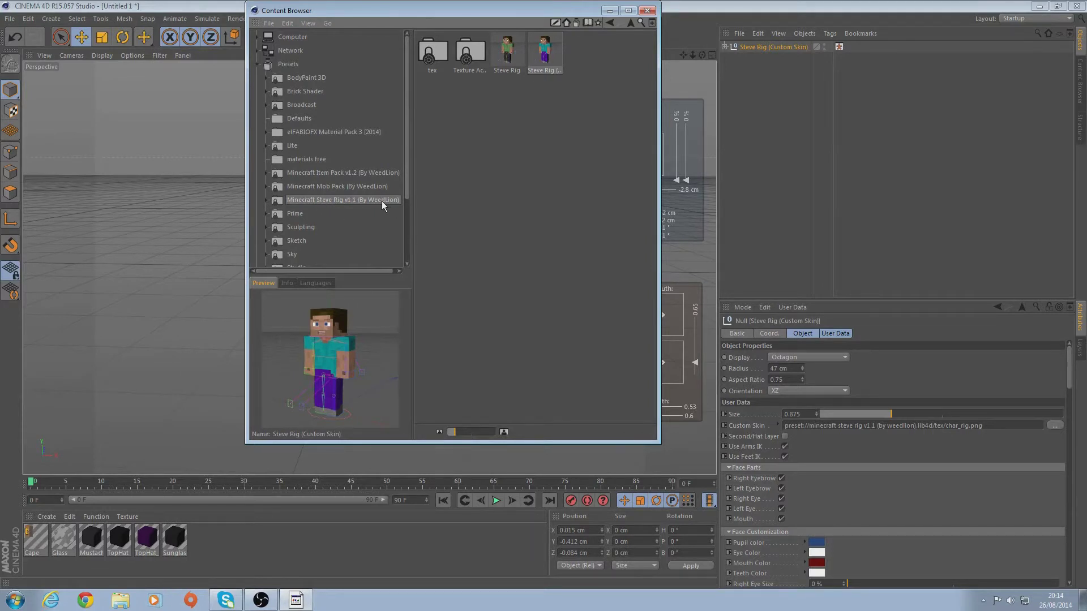
pyautogui.doubleClick(290, 200)
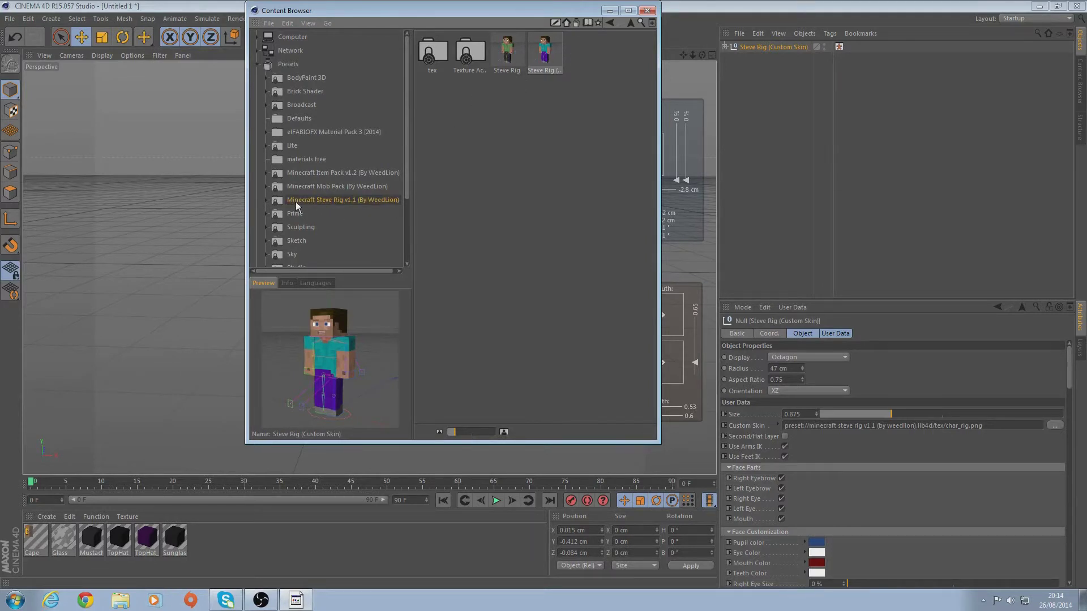
pyautogui.click(648, 11)
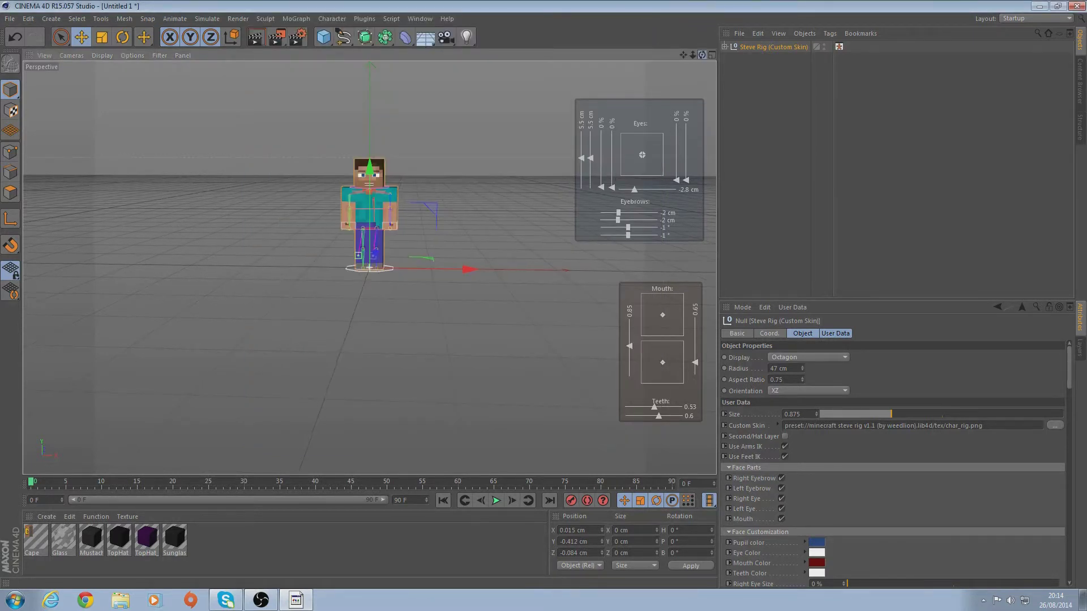
pyautogui.moveTo(701, 55); pyautogui.dragTo(665, 67)
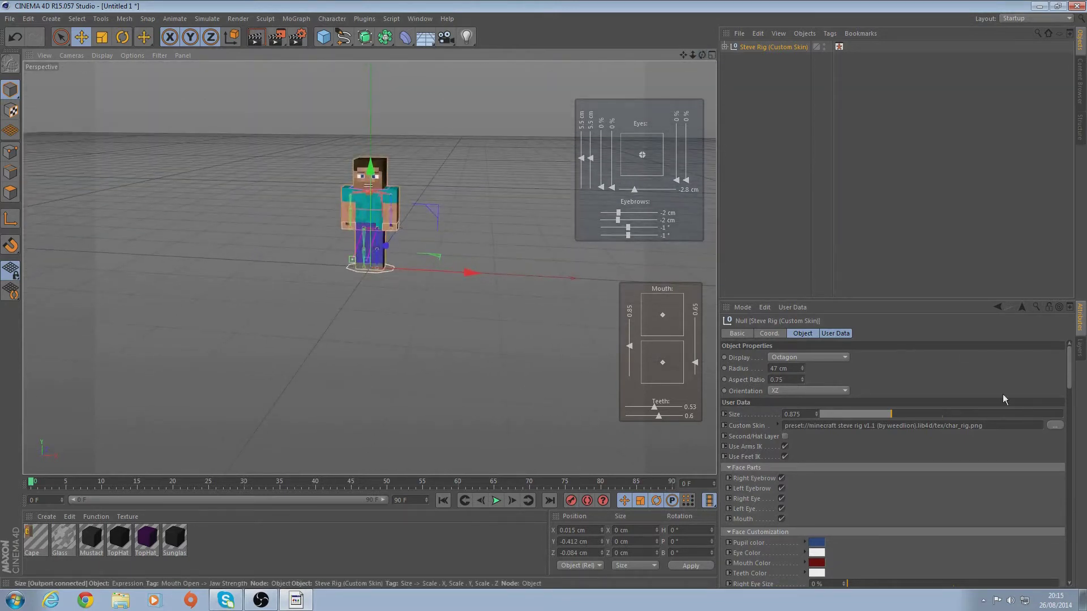
# Set my skin.png as the rig's Custom Skin and copy it to the project location
pyautogui.click(1058, 424)
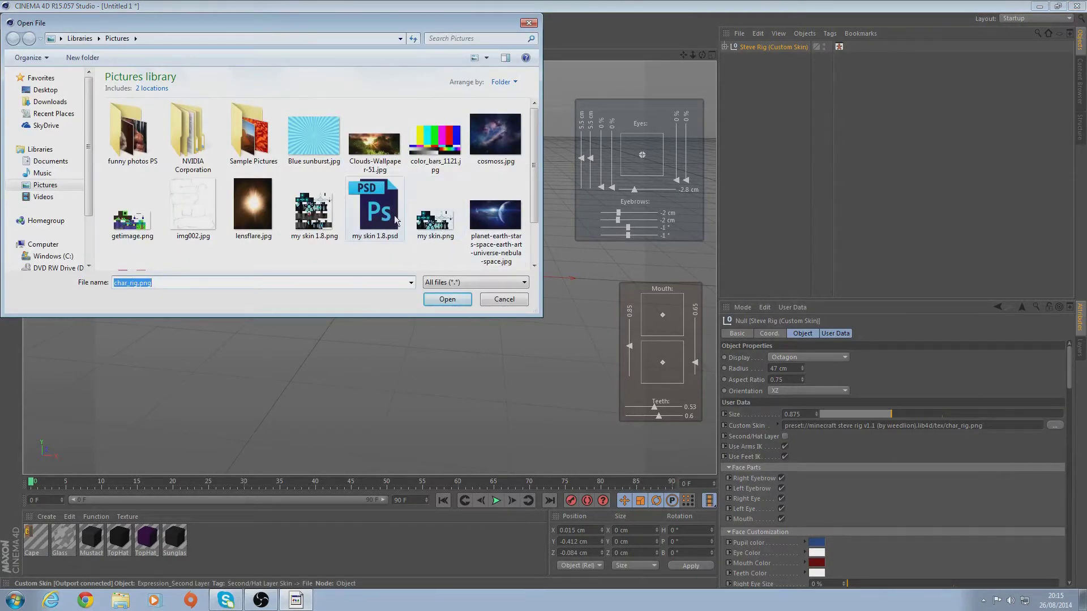
pyautogui.click(430, 228)
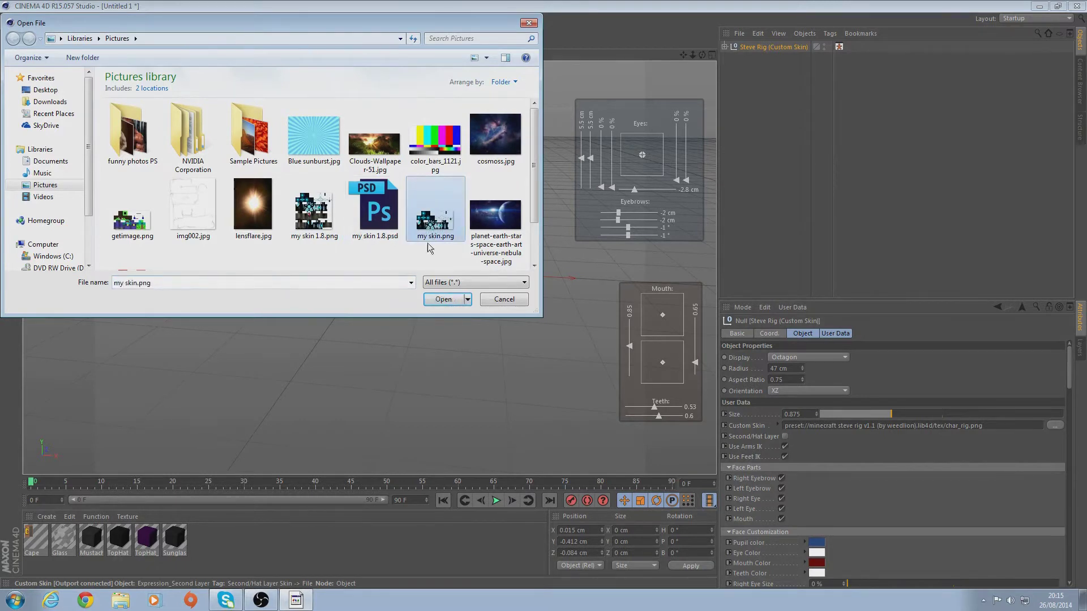
pyautogui.click(443, 300)
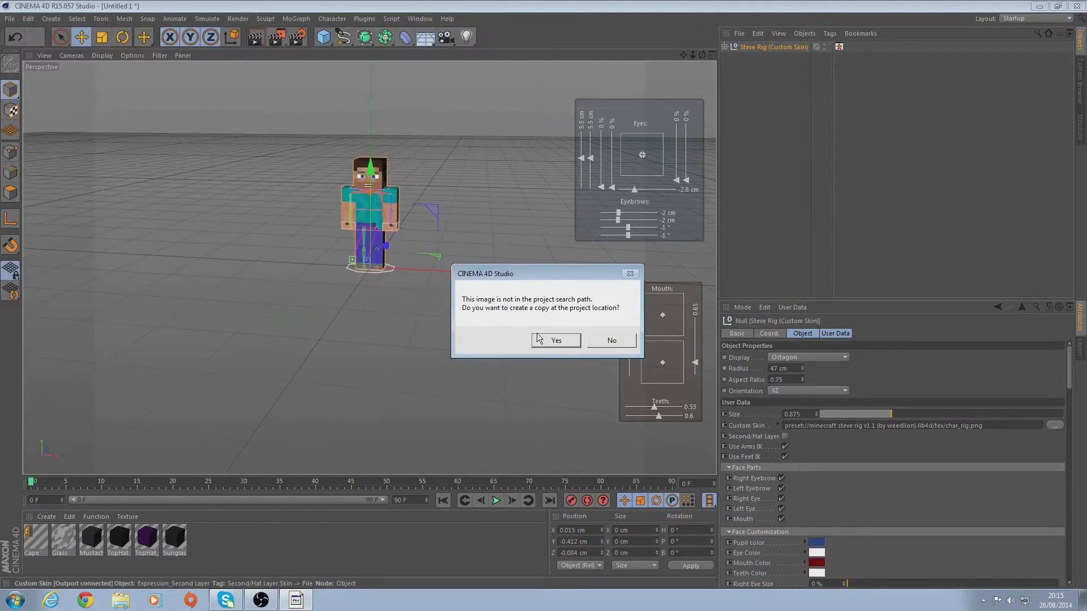
pyautogui.click(557, 341)
# Uncheck Mouth, Right Eye and Right Eyebrow under Face Parts
pyautogui.scroll(5, 435, 191)
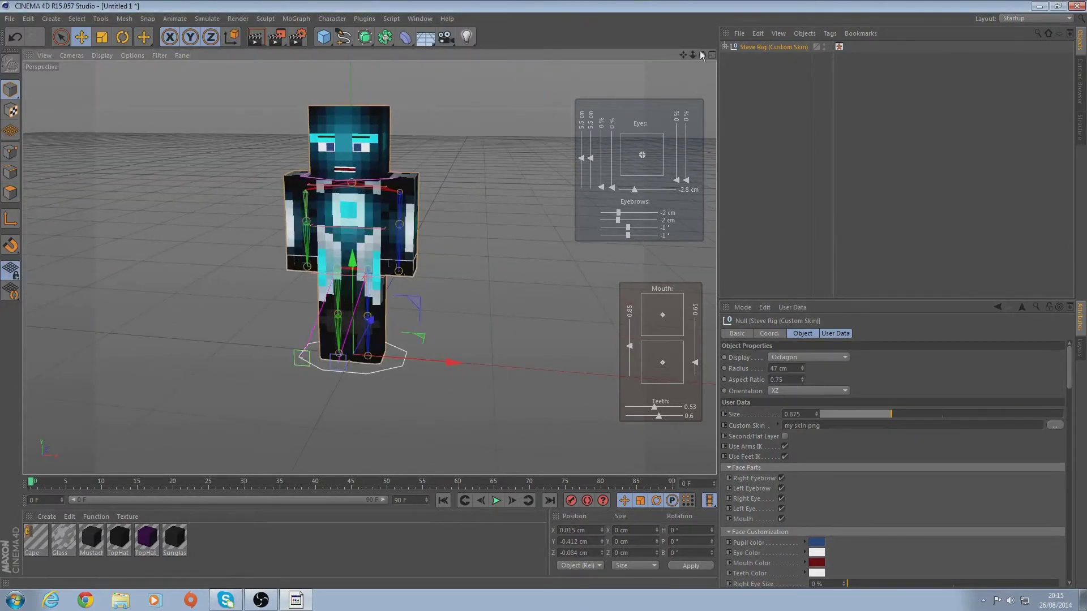
pyautogui.moveTo(701, 54); pyautogui.dragTo(668, 62)
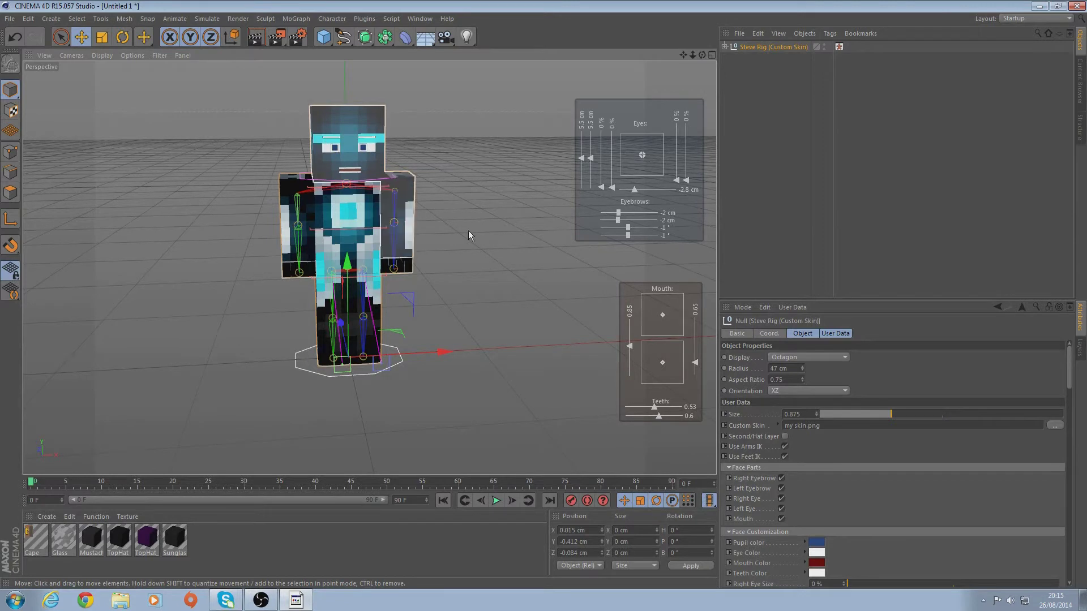
pyautogui.click(782, 519)
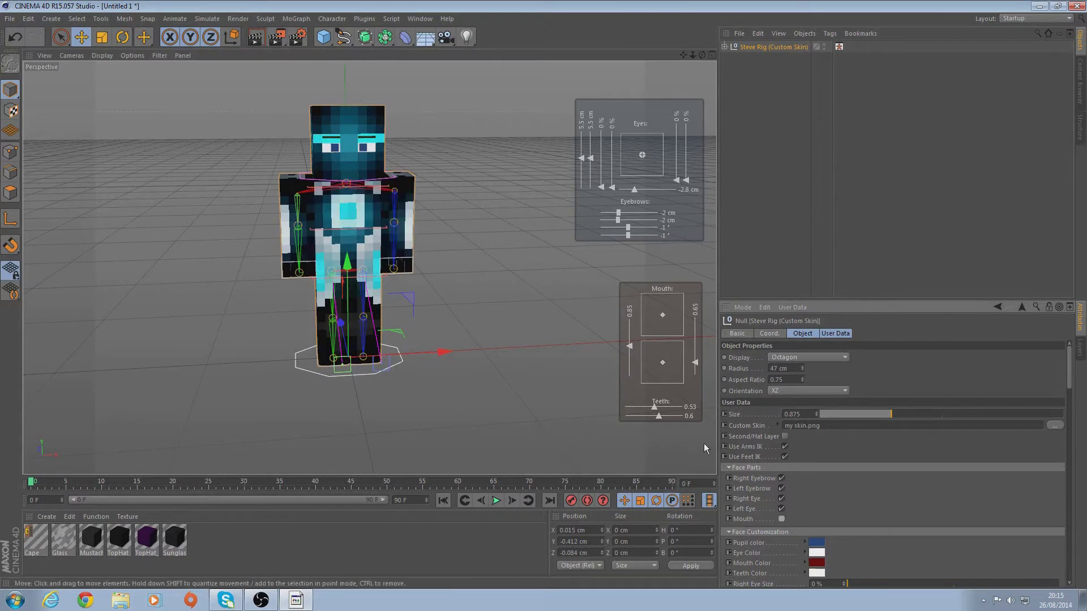
pyautogui.click(780, 499)
pyautogui.click(781, 479)
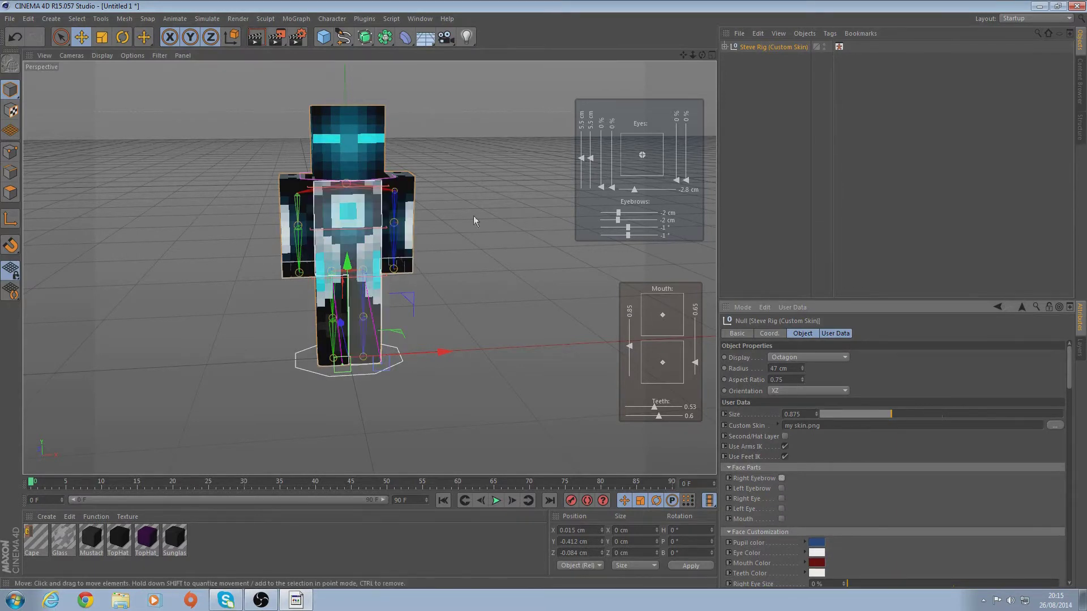
# Enable Second/Hat Layer to show the skin's helmet layer on the head
pyautogui.moveTo(702, 54)
pyautogui.mouseDown()
pyautogui.moveTo(674, 56)
pyautogui.moveTo(705, 61)
pyautogui.mouseUp()
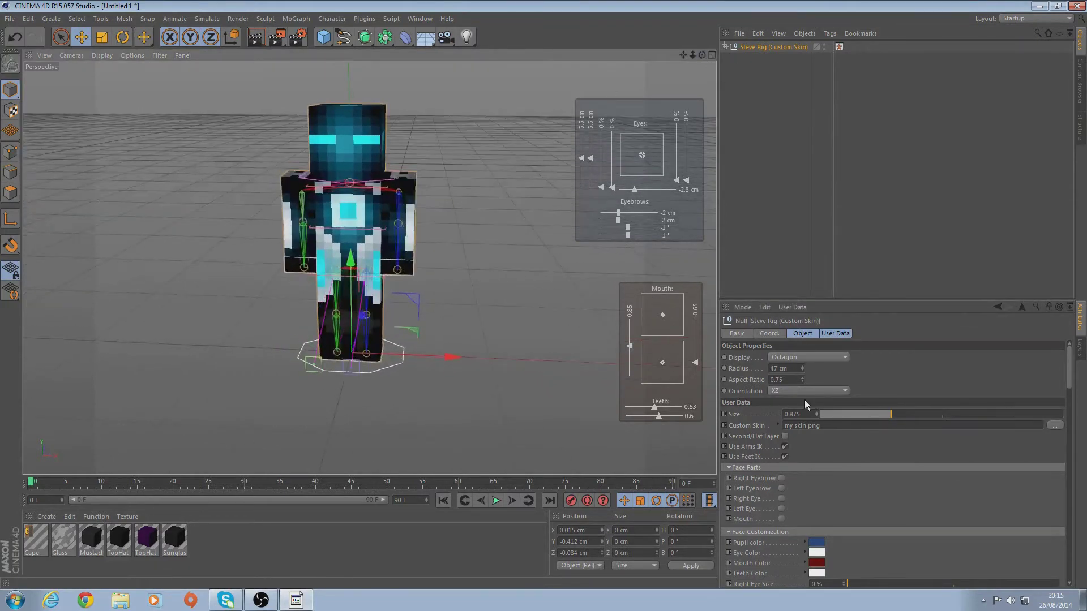
pyautogui.click(784, 436)
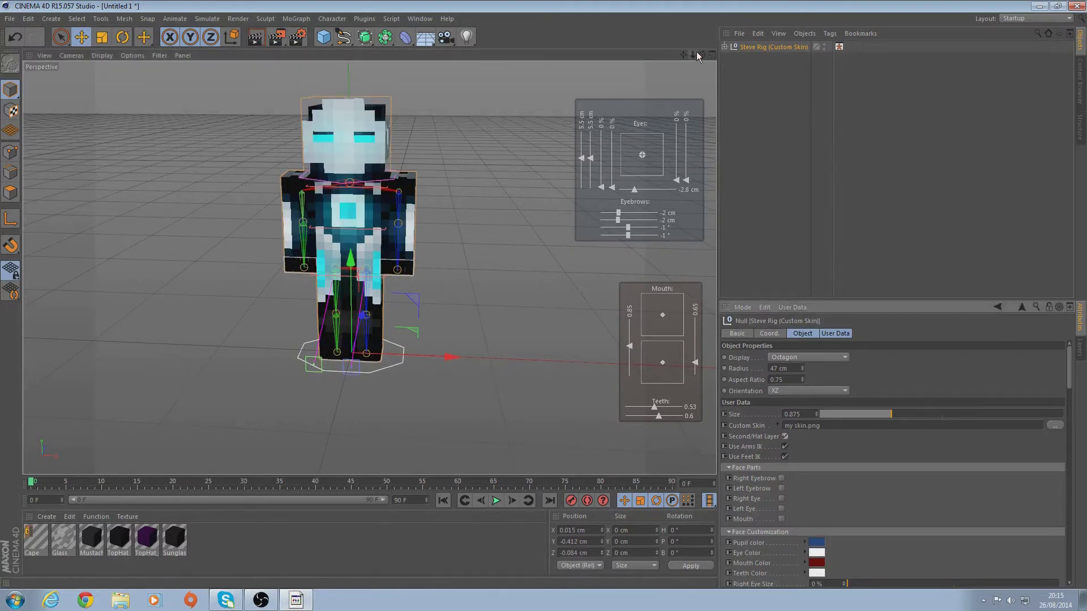
pyautogui.moveTo(700, 54)
pyautogui.mouseDown()
pyautogui.moveTo(668, 56)
pyautogui.moveTo(701, 55)
pyautogui.mouseUp()
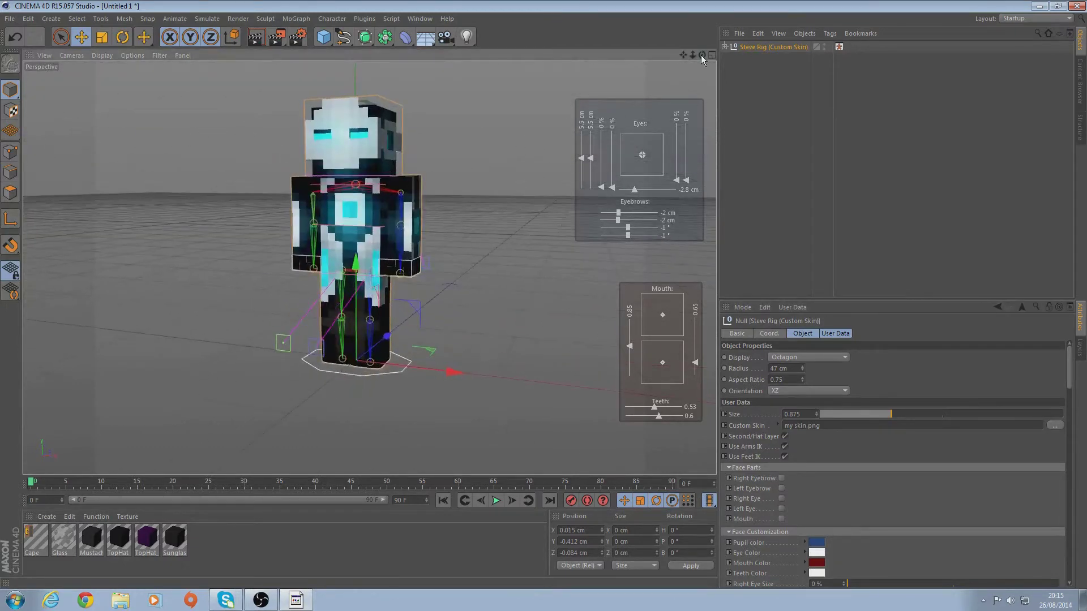
pyautogui.scroll(-4, 786, 512)
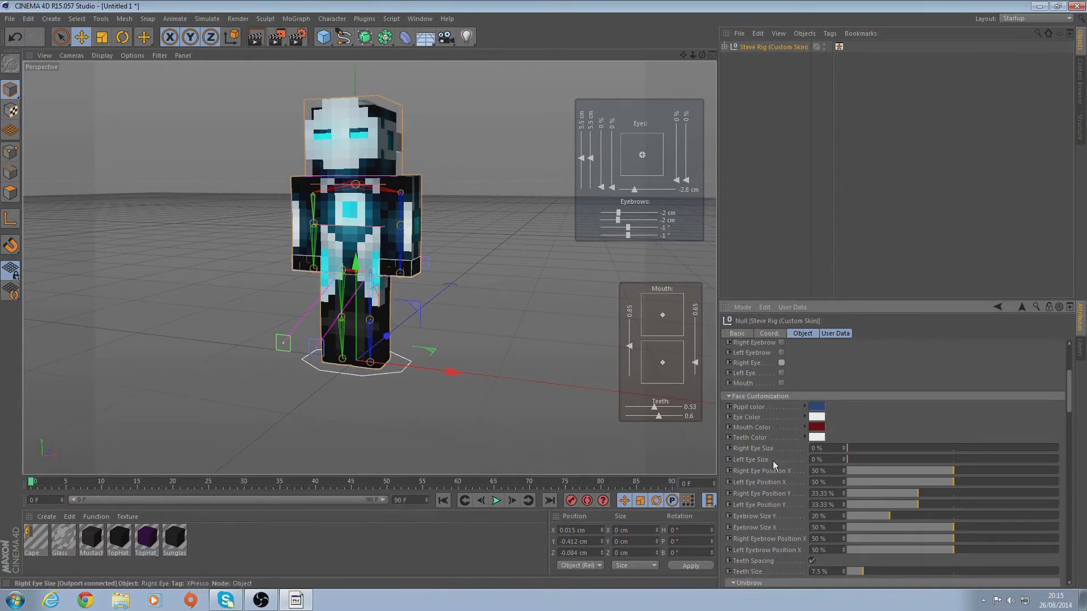
# Add Chestplate and Boots armor, trying the Helmet and removing it again
pyautogui.scroll(-4, 772, 461)
pyautogui.scroll(-8, 759, 459)
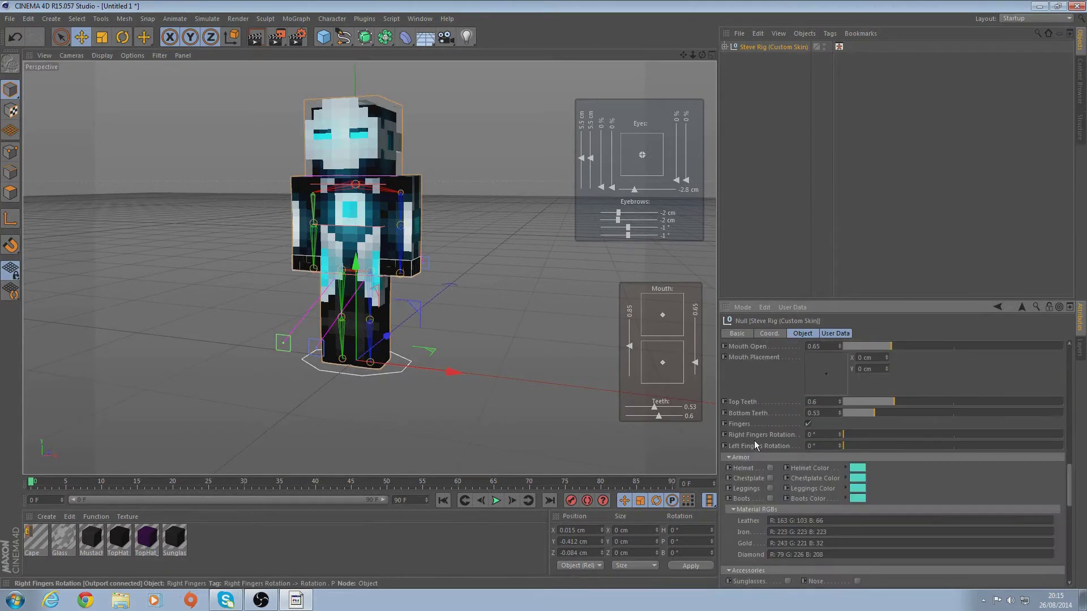
pyautogui.click(770, 469)
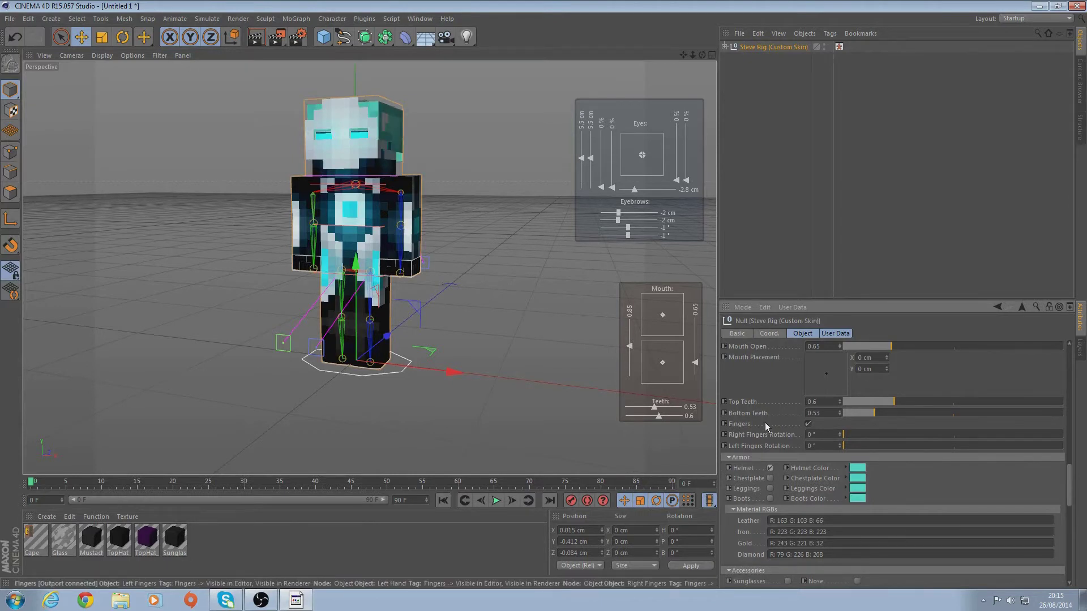
pyautogui.click(771, 469)
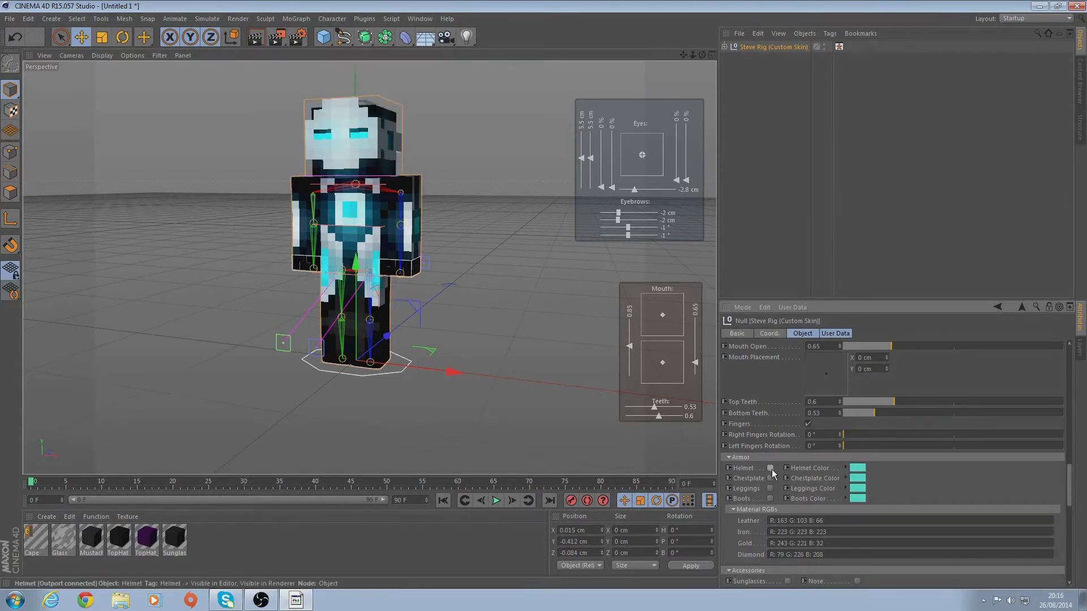
pyautogui.click(770, 478)
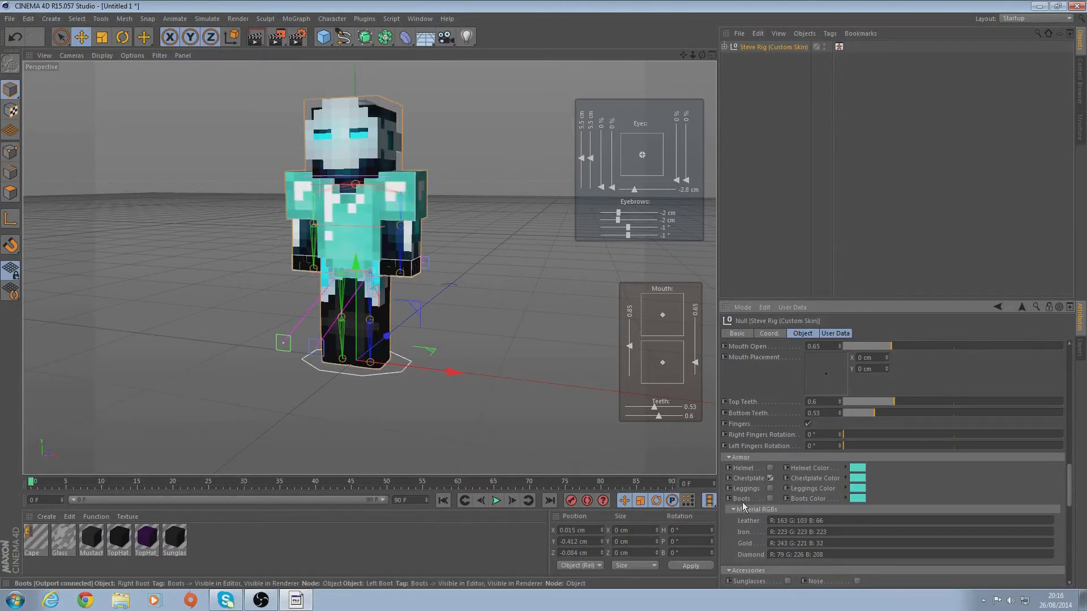
pyautogui.click(771, 499)
# Replace the Pickaxe (Right) option with Axe (Right) so the right hand holds an axe
pyautogui.scroll(-5, 762, 500)
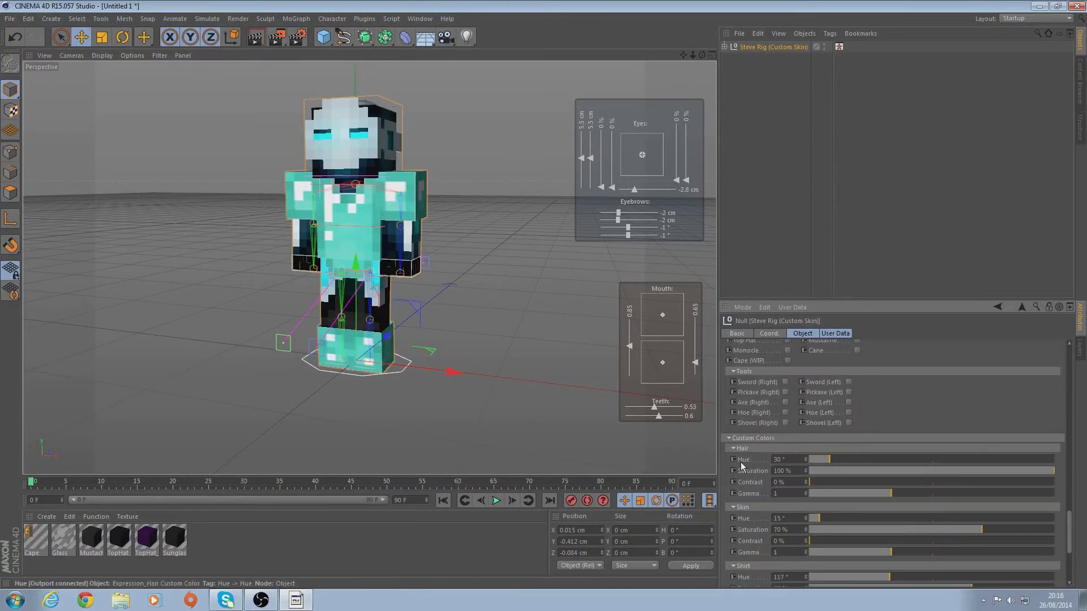
pyautogui.click(785, 392)
pyautogui.click(785, 393)
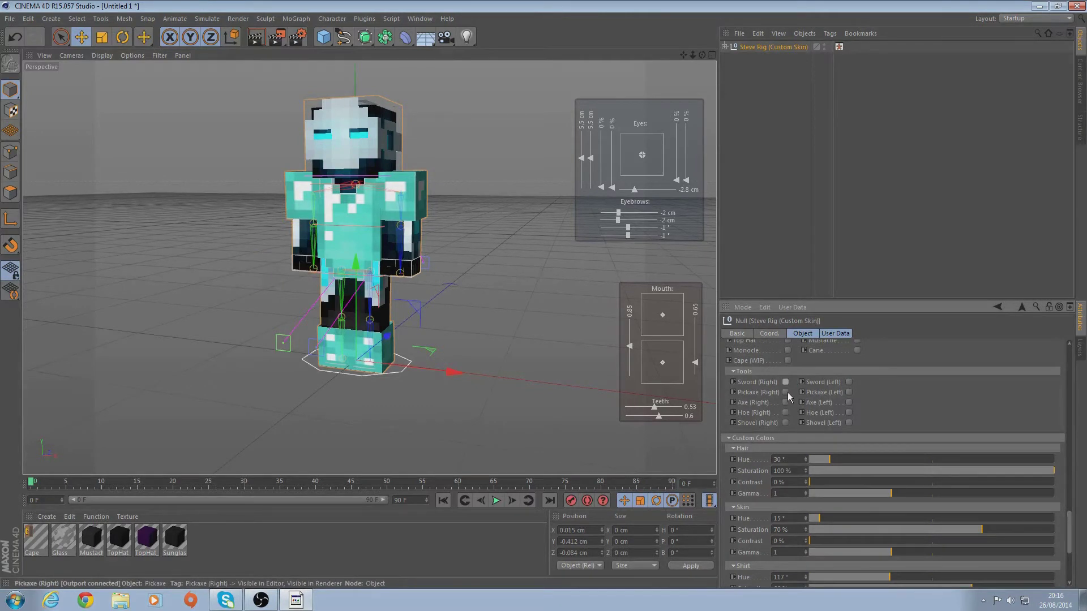
pyautogui.click(785, 392)
pyautogui.click(785, 392)
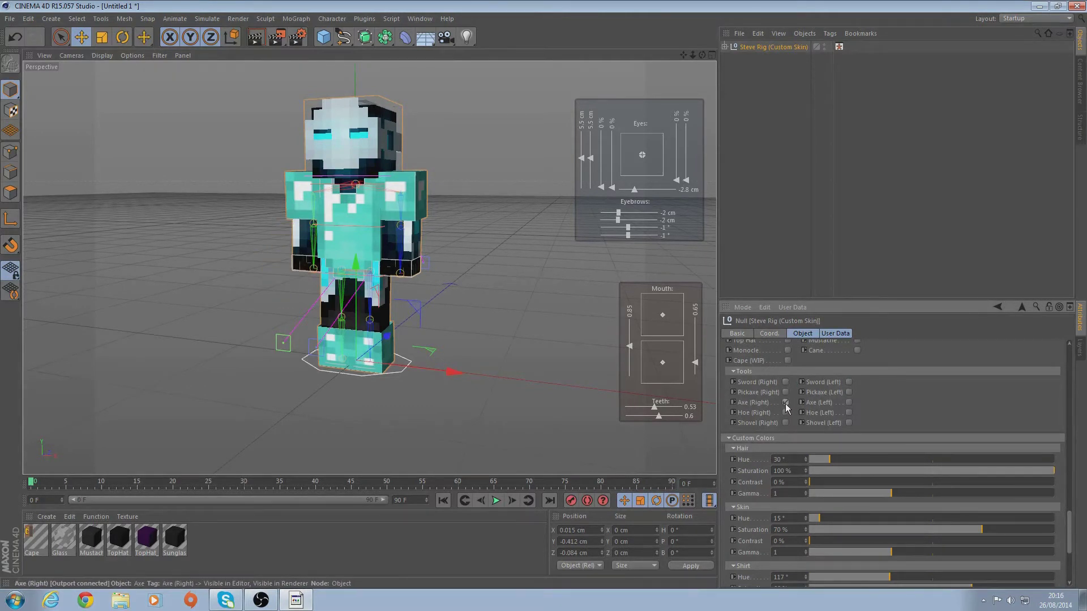
pyautogui.click(785, 402)
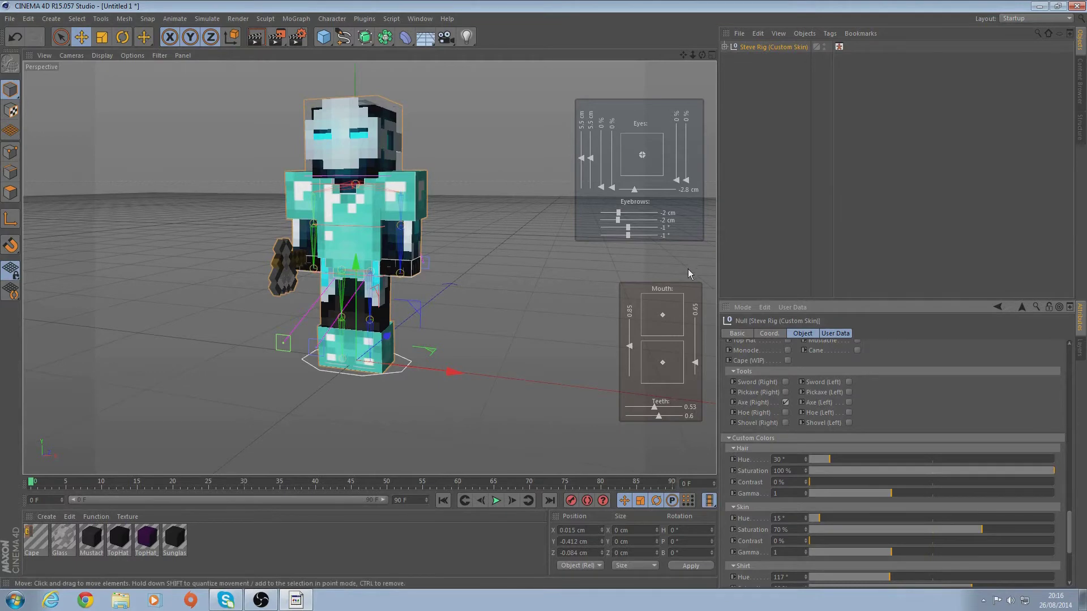
pyautogui.moveTo(702, 54); pyautogui.dragTo(673, 56)
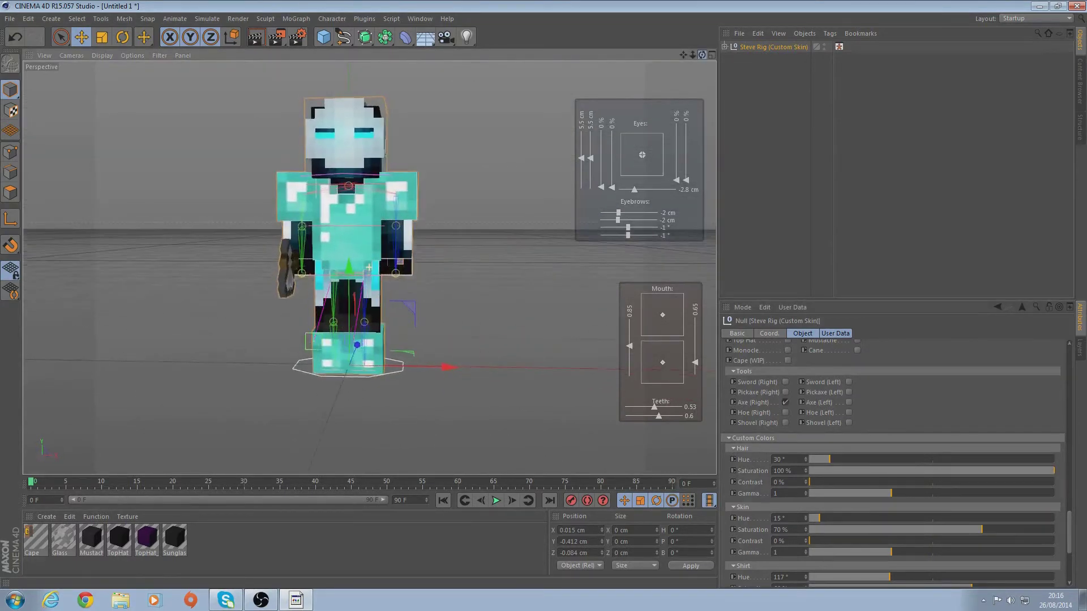
pyautogui.click(724, 47)
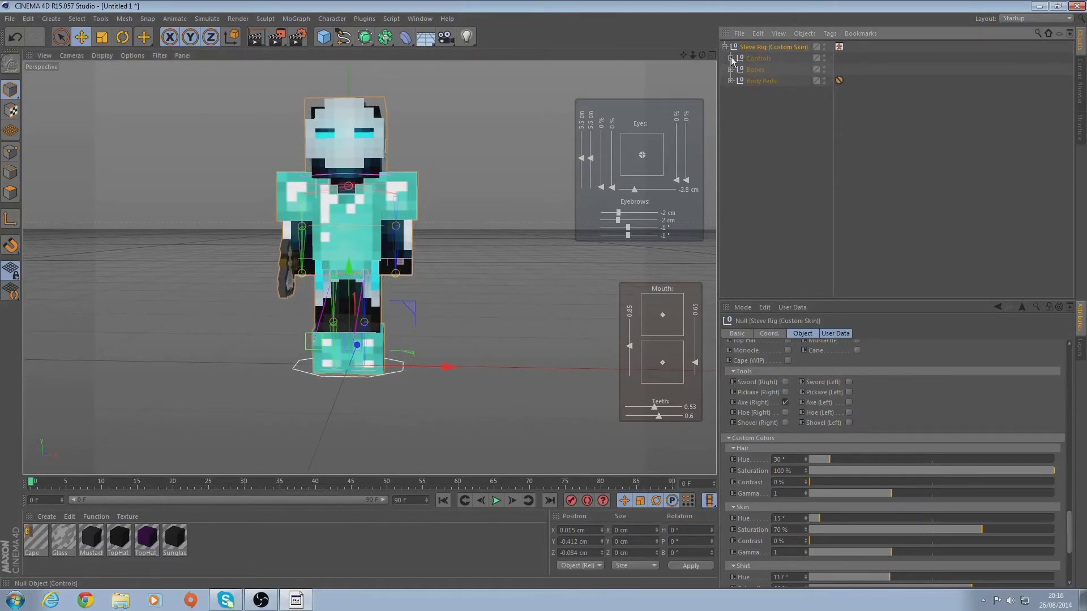
# Select the Right Arm IK control, move it out to the side and rotate it upward
pyautogui.click(731, 58)
pyautogui.click(737, 81)
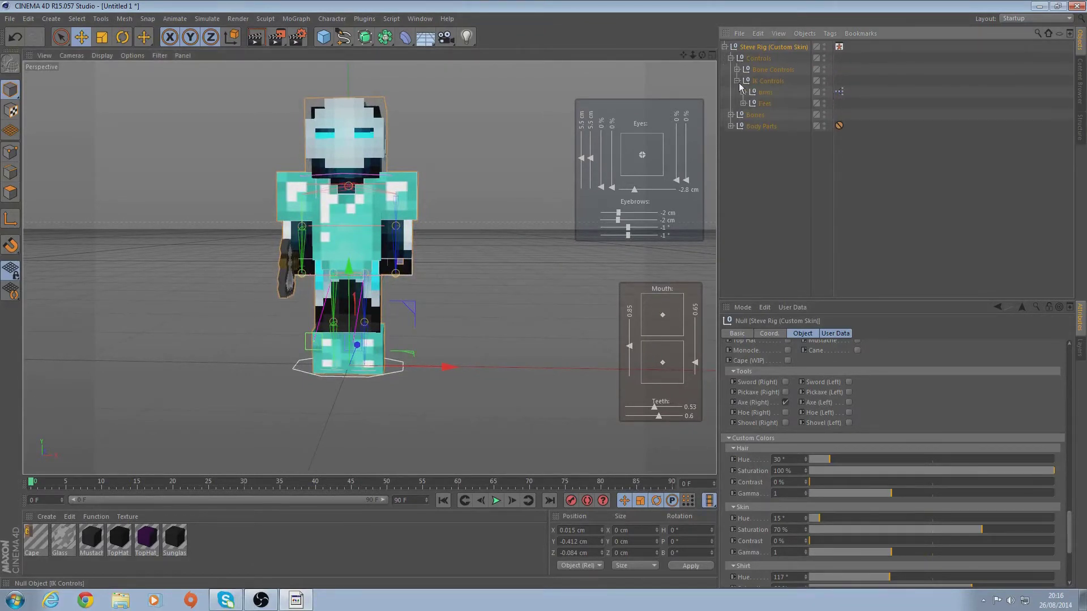
pyautogui.click(743, 92)
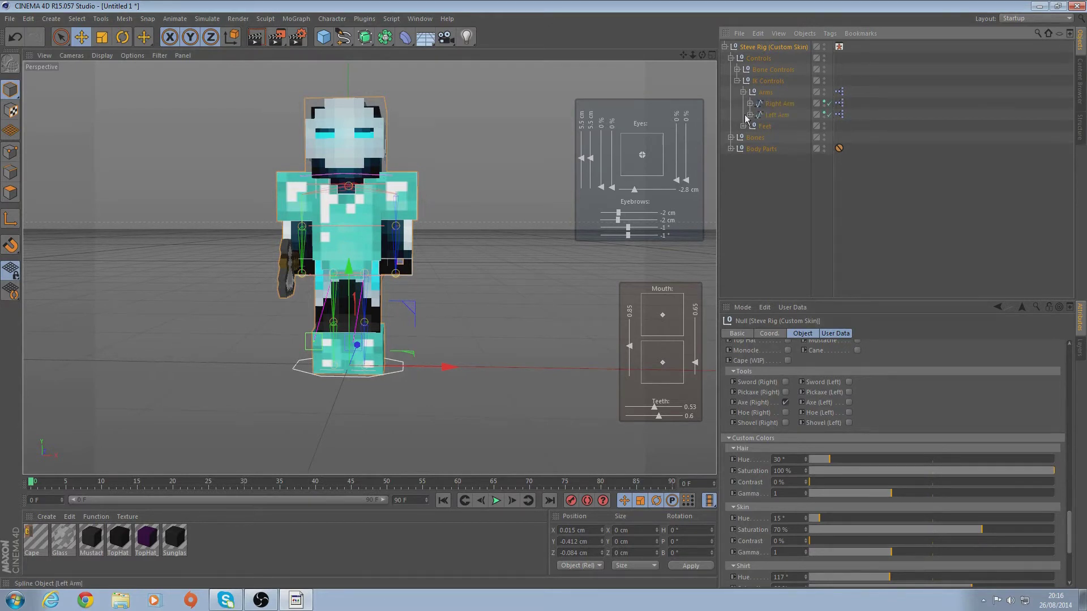
pyautogui.click(745, 127)
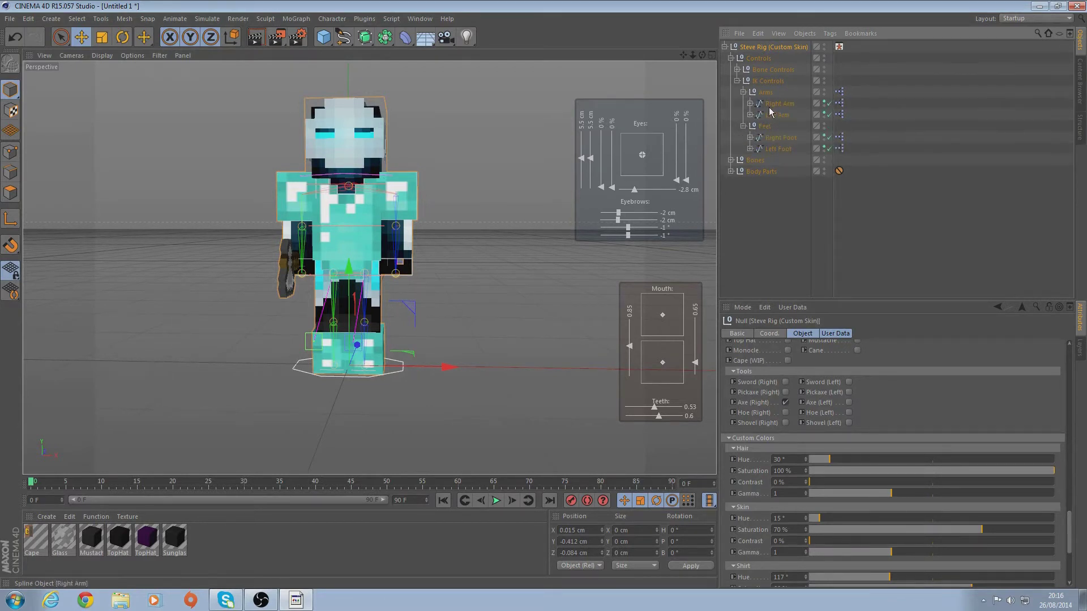
pyautogui.click(775, 106)
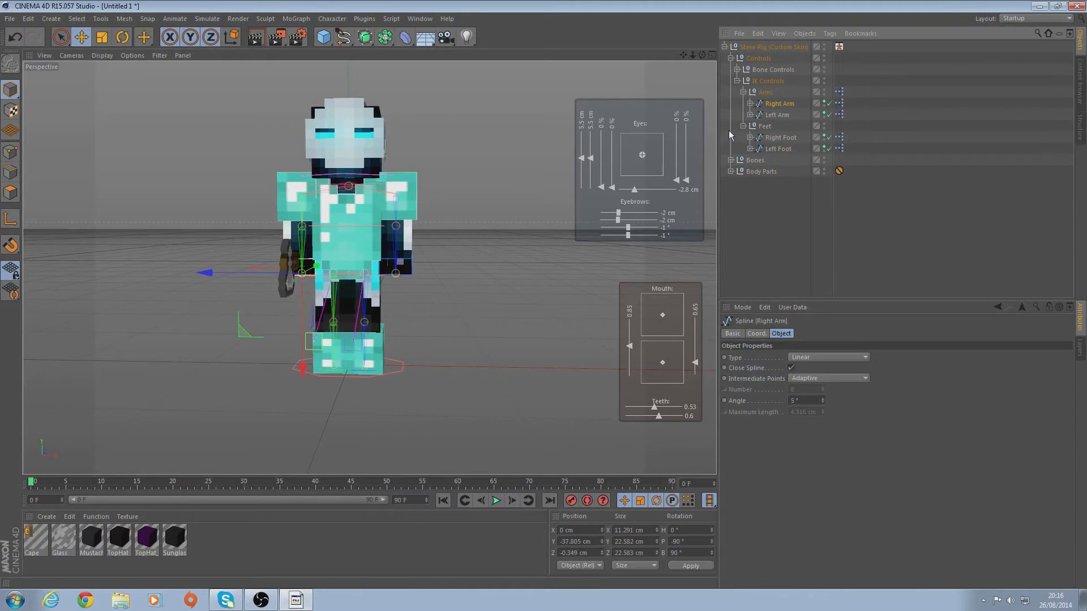
pyautogui.moveTo(209, 279); pyautogui.dragTo(178, 256)
pyautogui.press('r')
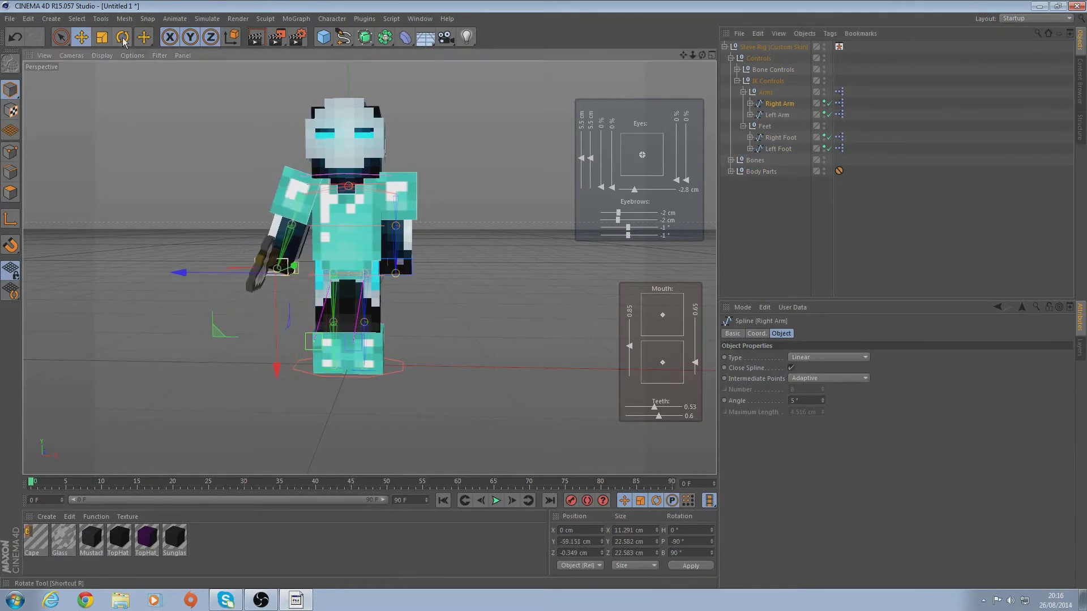
pyautogui.moveTo(259, 270); pyautogui.dragTo(256, 245)
pyautogui.moveTo(266, 61); pyautogui.dragTo(270, 91)
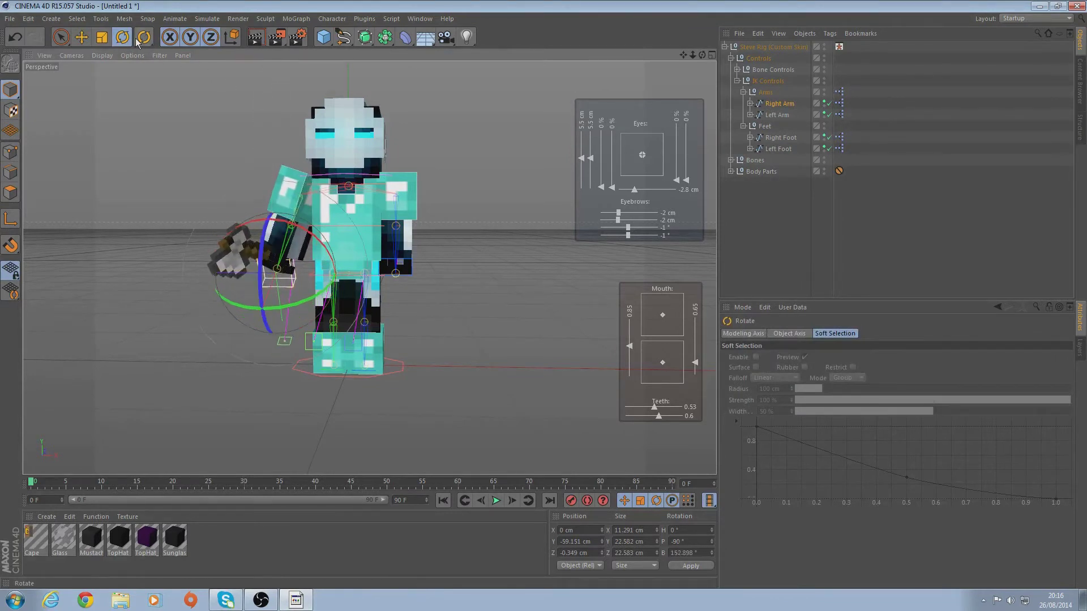
# Refine the Right Arm control's position and angle to raise the axe in front of the chest
pyautogui.press('e')
pyautogui.moveTo(276, 346); pyautogui.dragTo(273, 326)
pyautogui.moveTo(184, 253); pyautogui.dragTo(163, 253)
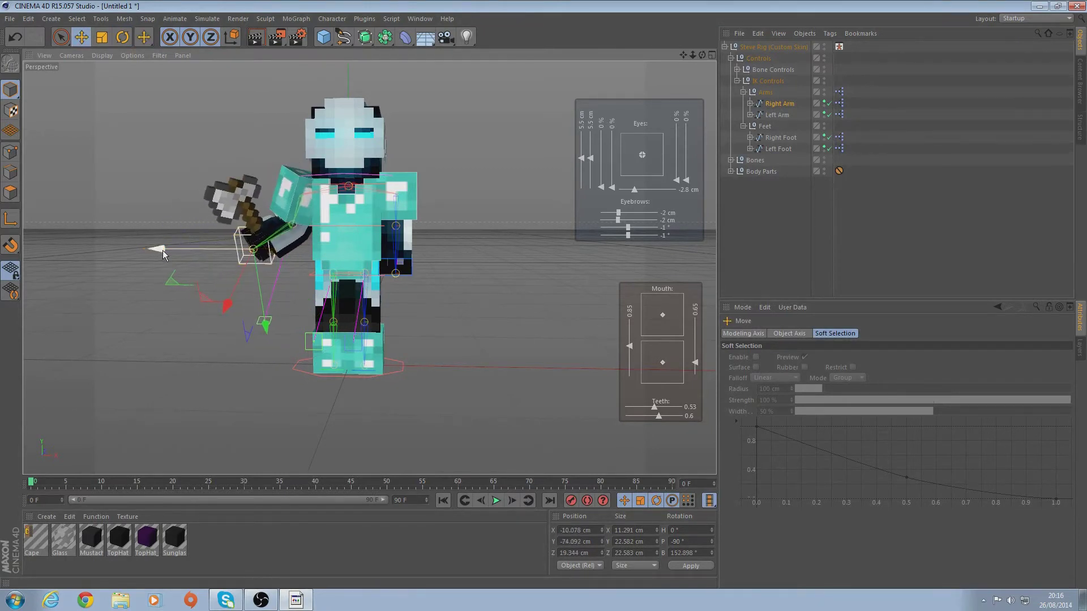
pyautogui.click(129, 40)
pyautogui.moveTo(250, 306)
pyautogui.mouseDown()
pyautogui.moveTo(260, 331)
pyautogui.moveTo(253, 305)
pyautogui.mouseUp()
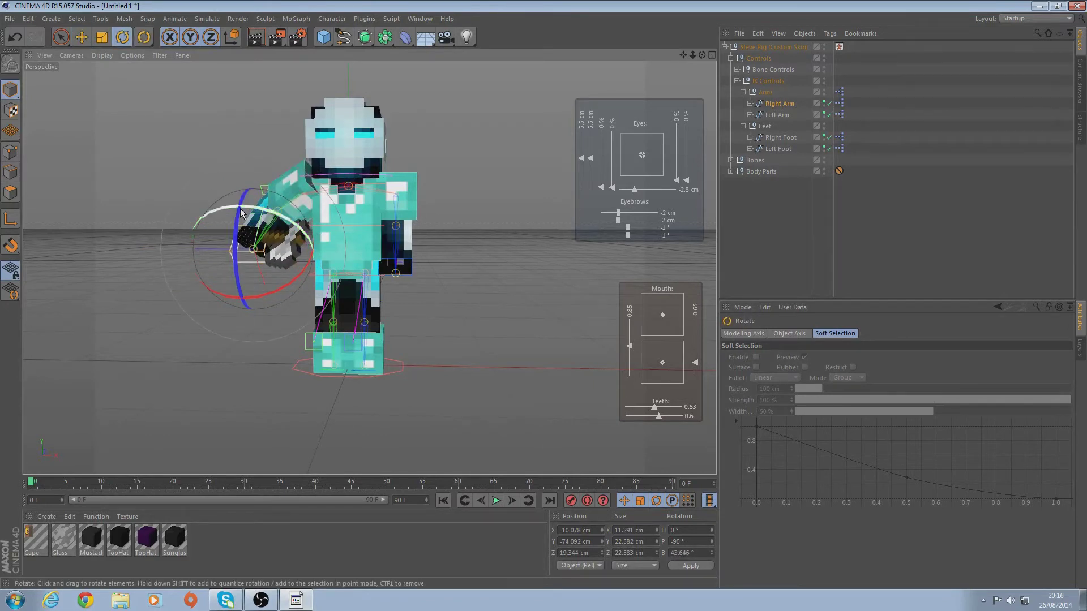
pyautogui.click(83, 37)
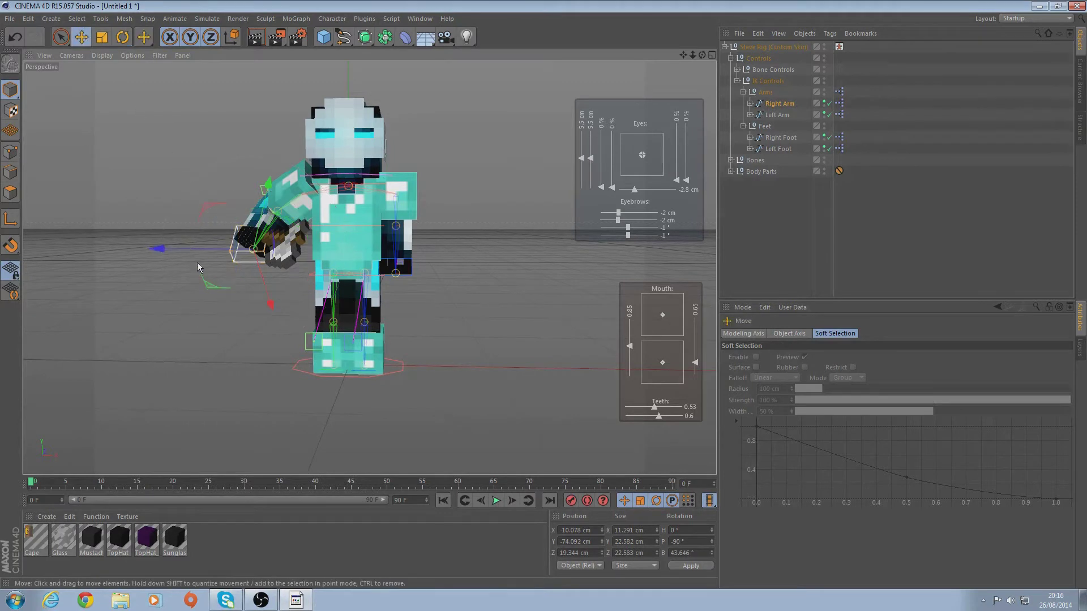
pyautogui.moveTo(161, 250)
pyautogui.mouseDown()
pyautogui.moveTo(213, 260)
pyautogui.moveTo(182, 245)
pyautogui.mouseUp()
pyautogui.moveTo(277, 198)
pyautogui.mouseDown()
pyautogui.moveTo(280, 187)
pyautogui.moveTo(283, 199)
pyautogui.mouseUp()
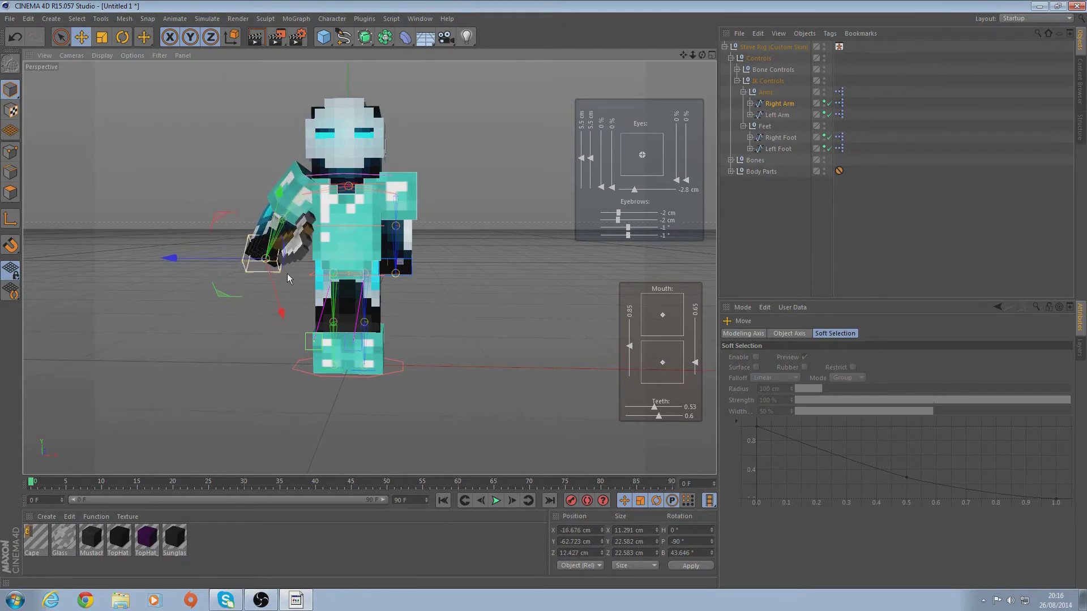
pyautogui.moveTo(277, 299)
pyautogui.mouseDown()
pyautogui.moveTo(264, 276)
pyautogui.moveTo(270, 289)
pyautogui.mouseUp()
pyautogui.click(270, 289)
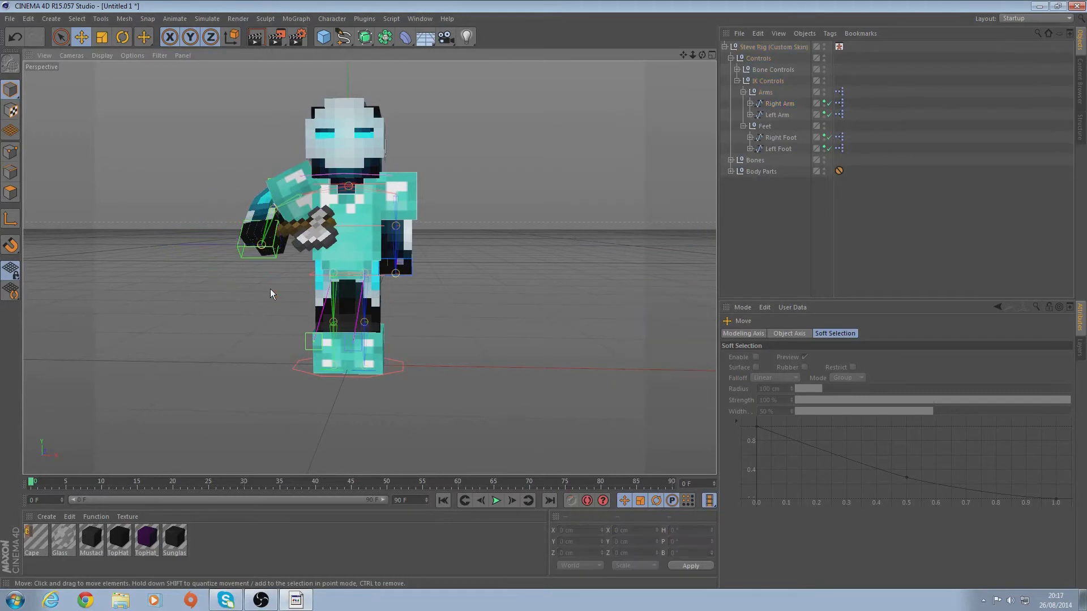
# Nudge the right arm, then raise the Left Arm control and rotate it about 22.8°
pyautogui.click(785, 100)
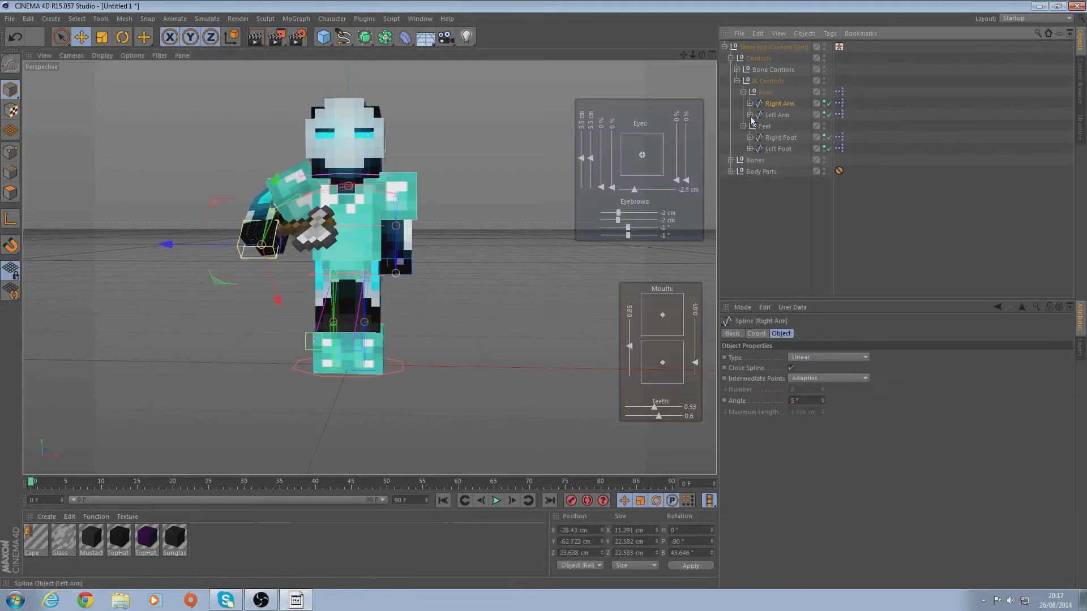
pyautogui.moveTo(280, 306); pyautogui.dragTo(284, 311)
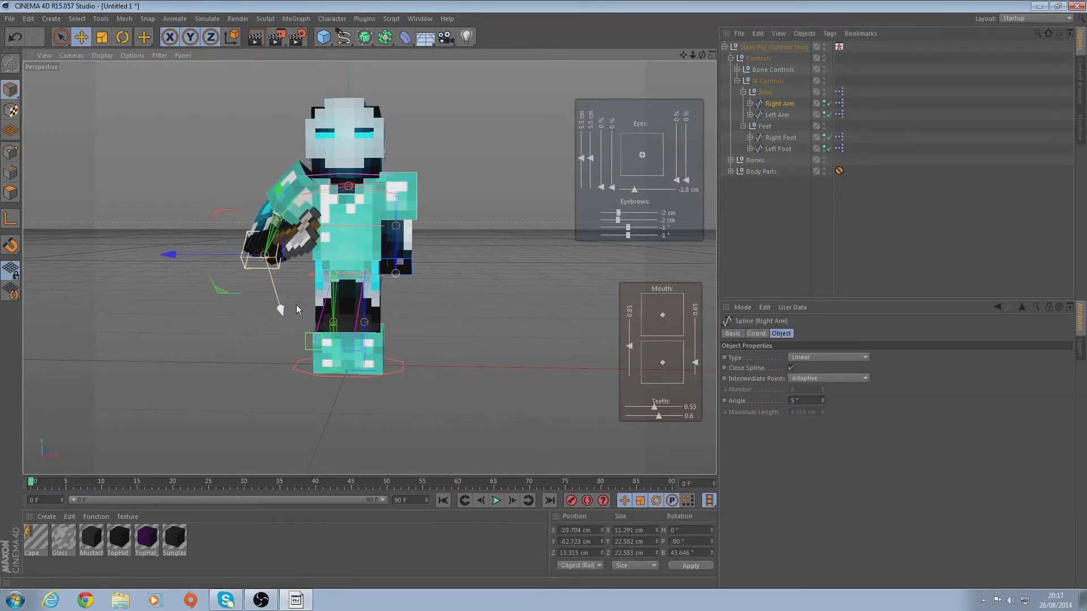
pyautogui.click(784, 115)
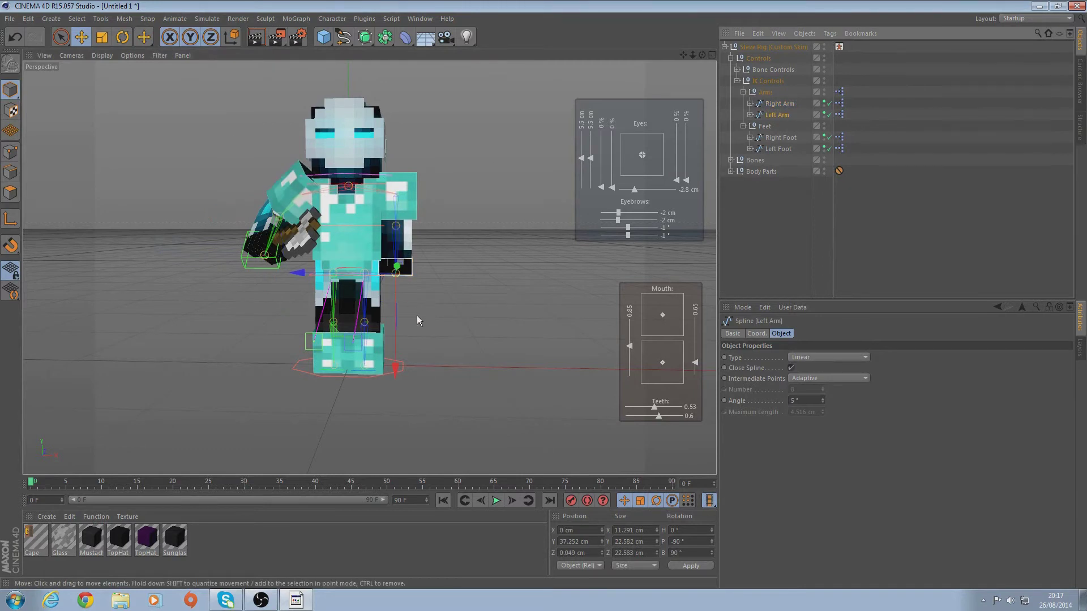
pyautogui.moveTo(395, 337); pyautogui.dragTo(411, 290)
pyautogui.press('r')
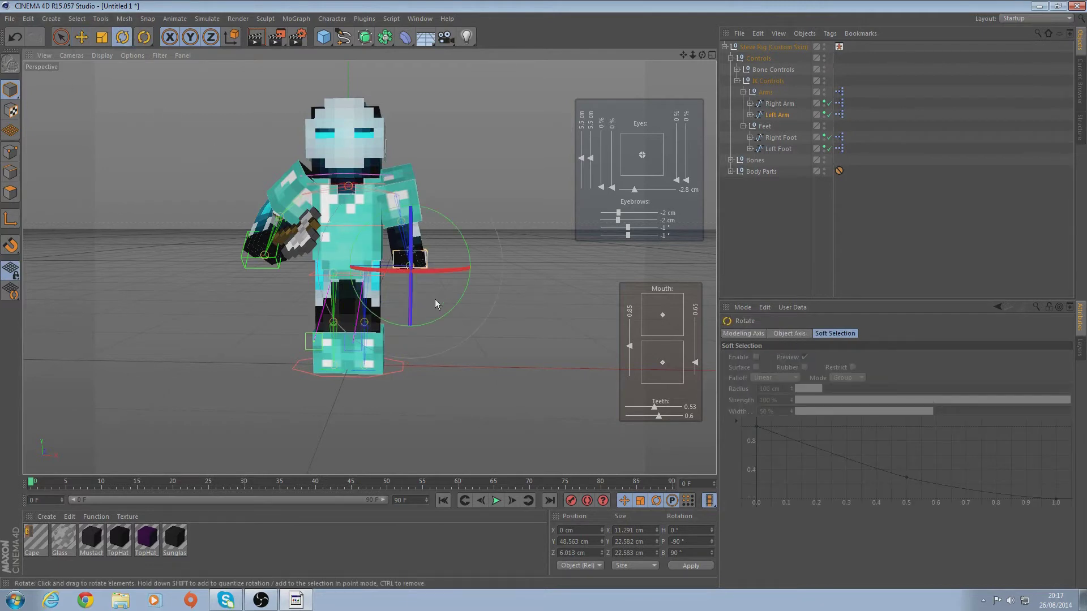
pyautogui.moveTo(396, 272); pyautogui.dragTo(364, 281)
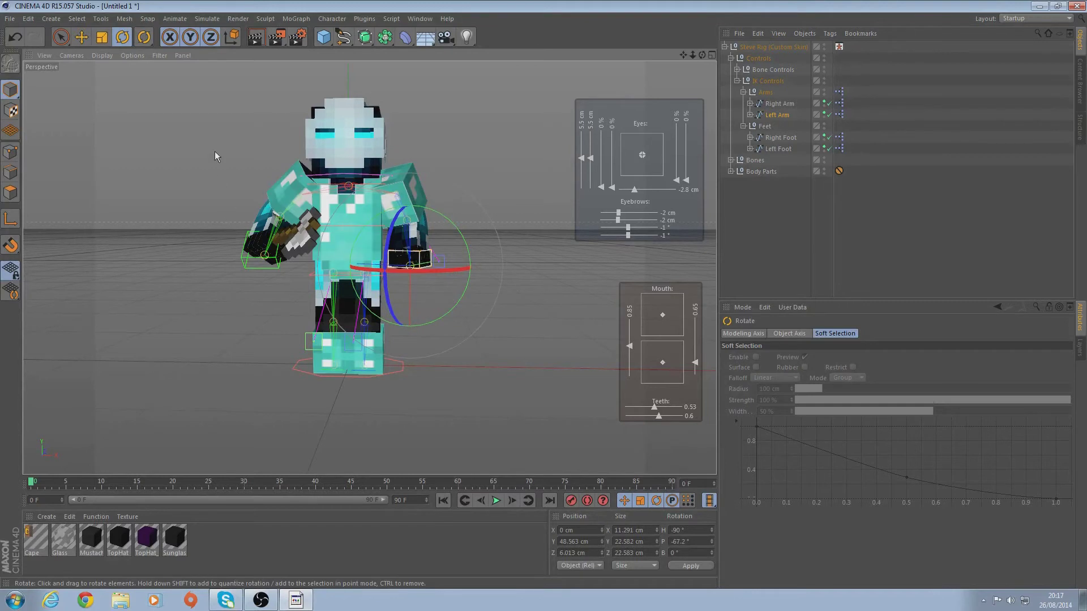
# Push the Right Foot forward and lift the Left Foot forward into a walking stance
pyautogui.click(779, 138)
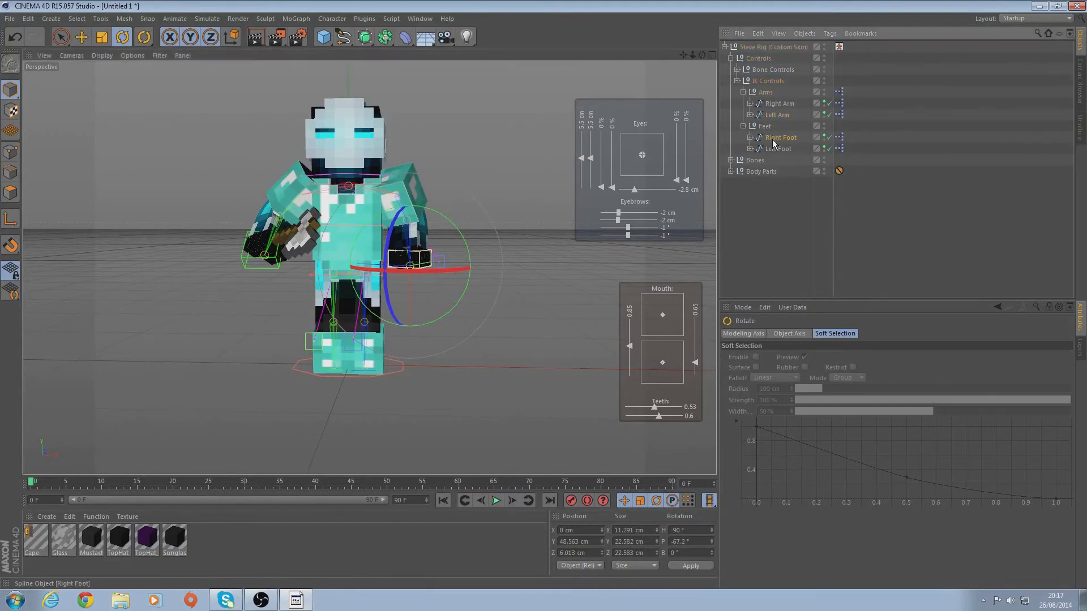
pyautogui.click(82, 37)
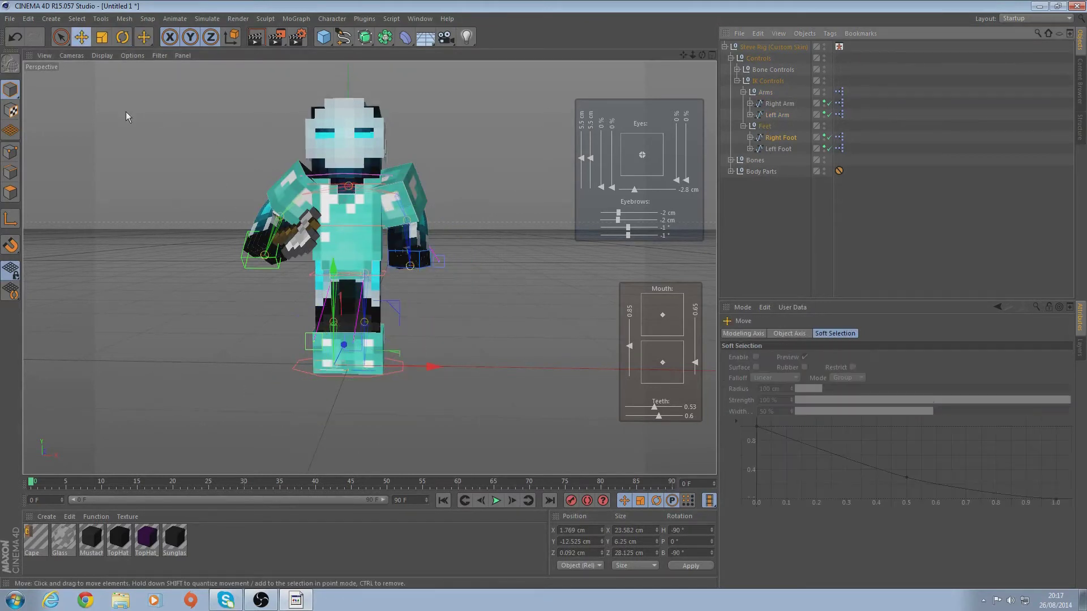
pyautogui.moveTo(344, 345); pyautogui.dragTo(339, 340)
pyautogui.click(394, 306)
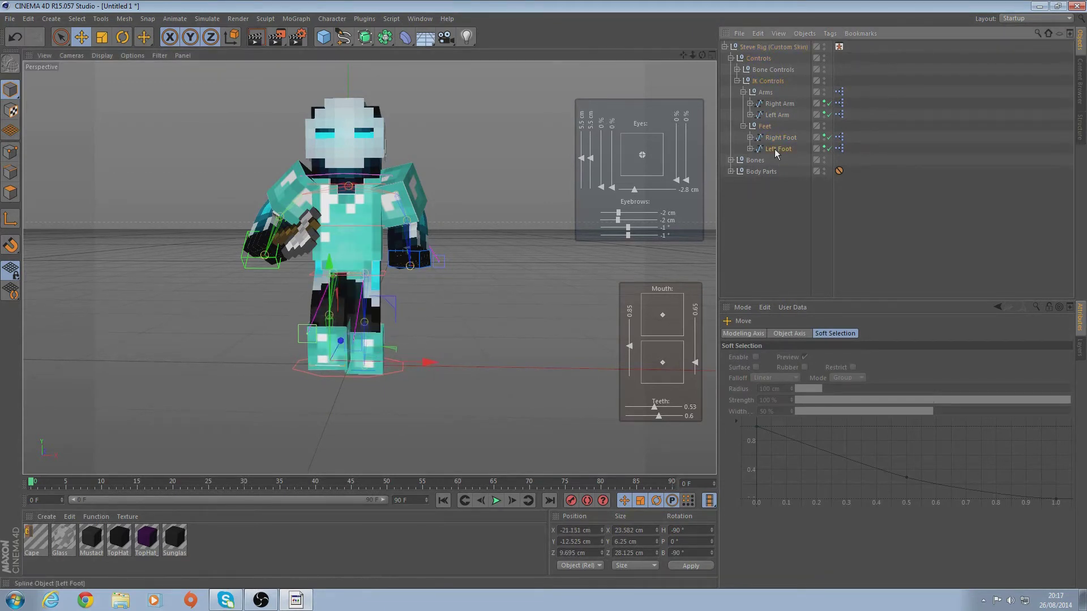
pyautogui.moveTo(370, 345); pyautogui.dragTo(372, 355)
pyautogui.moveTo(702, 55); pyautogui.dragTo(704, 155)
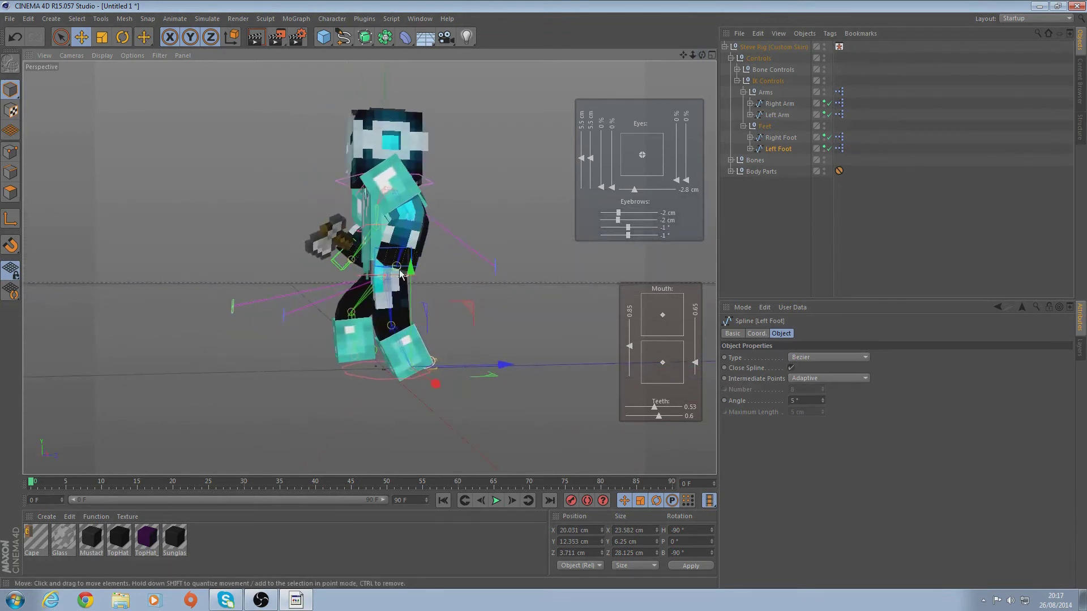
pyautogui.moveTo(412, 270); pyautogui.dragTo(415, 264)
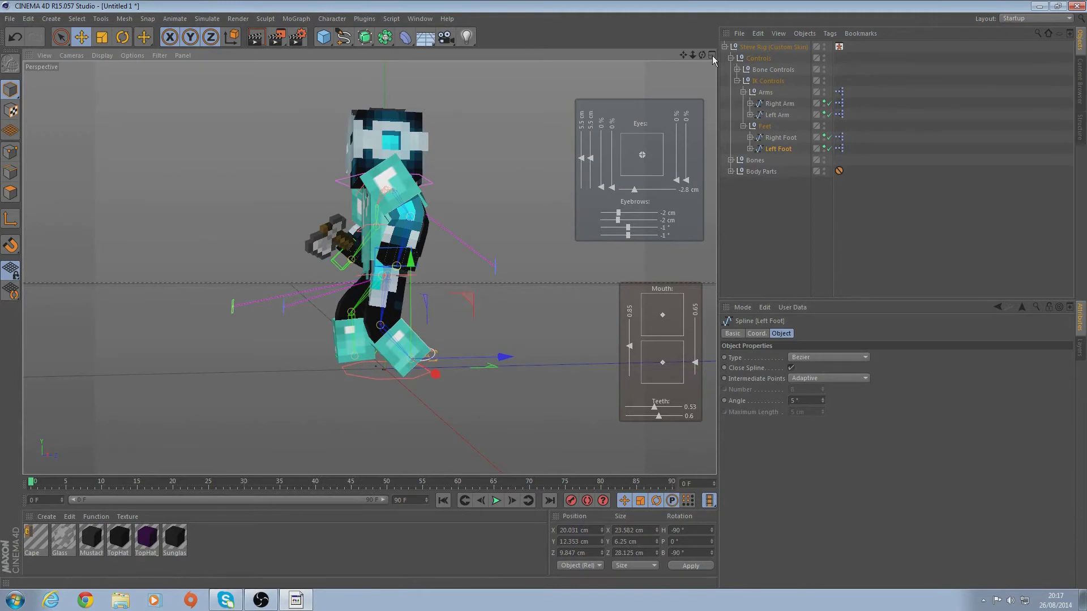
pyautogui.moveTo(702, 55); pyautogui.dragTo(645, 57)
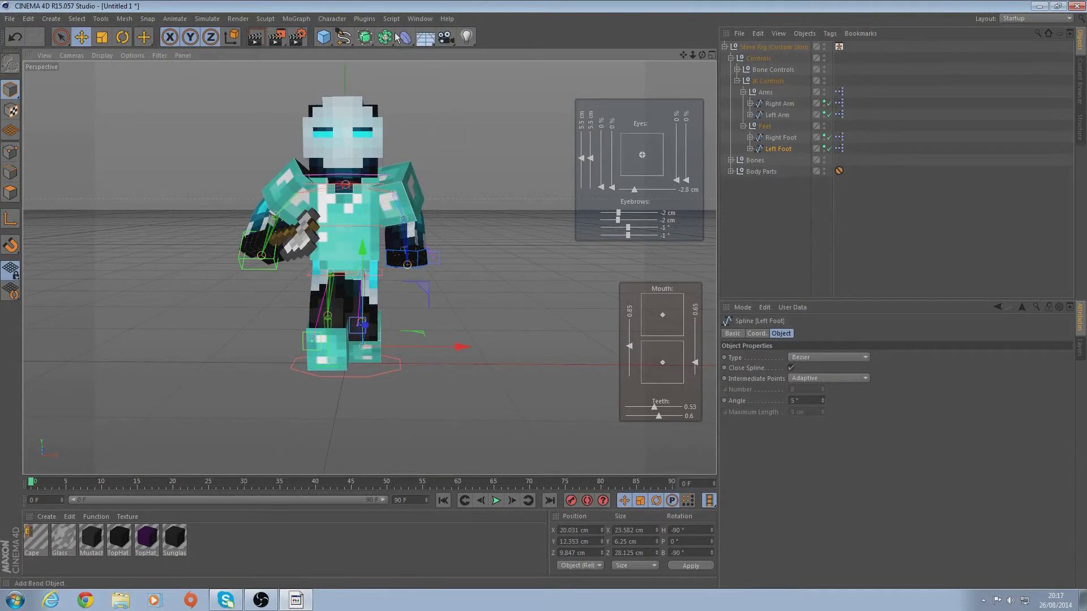
# Preview-render the view, then add a light and move it far out left and back from the rig
pyautogui.click(255, 37)
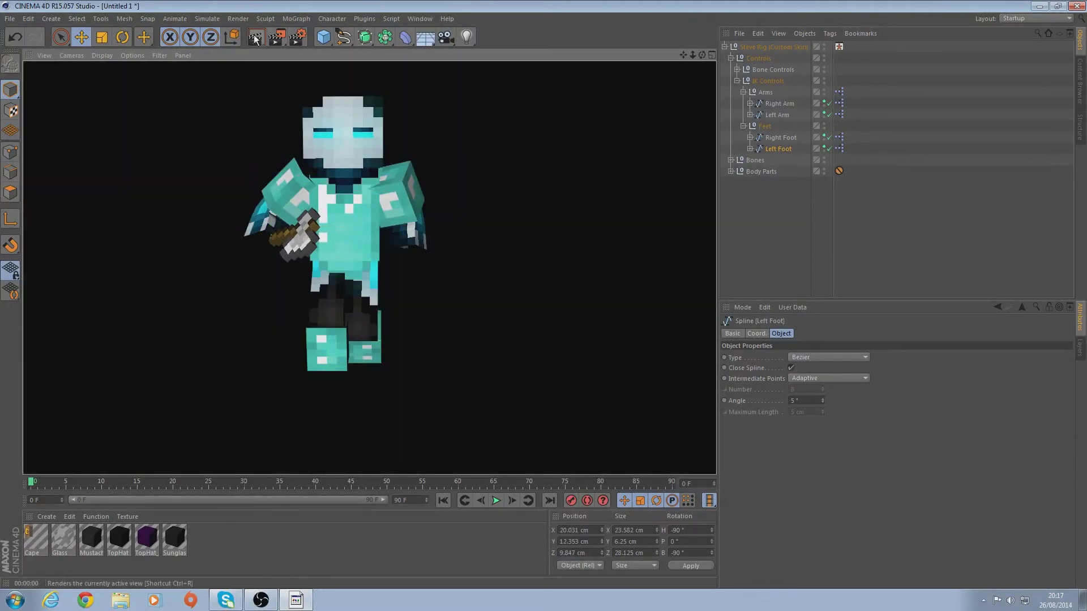
pyautogui.click(509, 257)
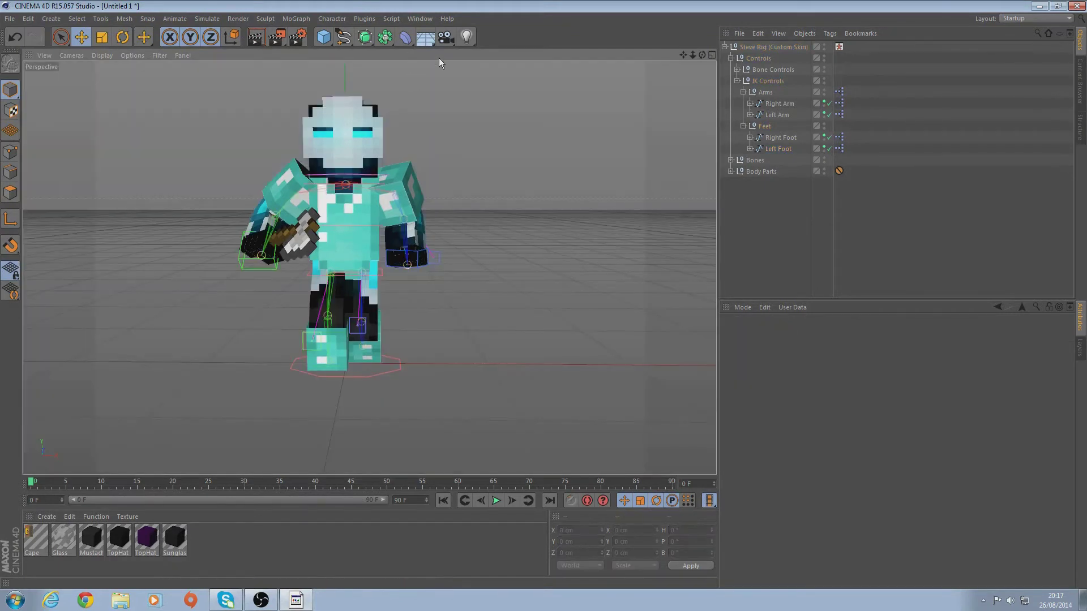
pyautogui.click(468, 37)
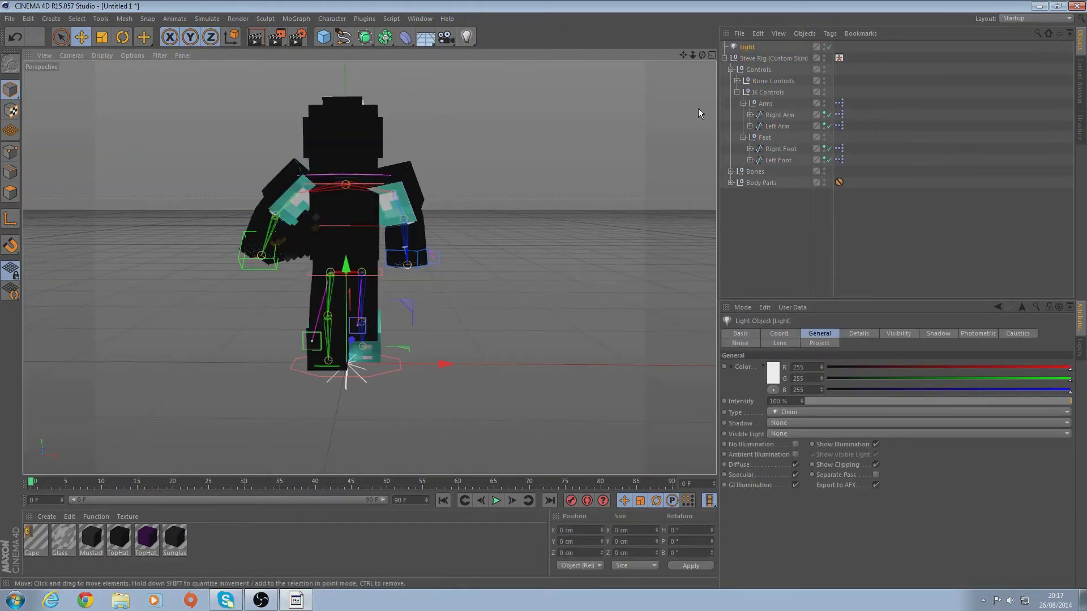
pyautogui.click(467, 38)
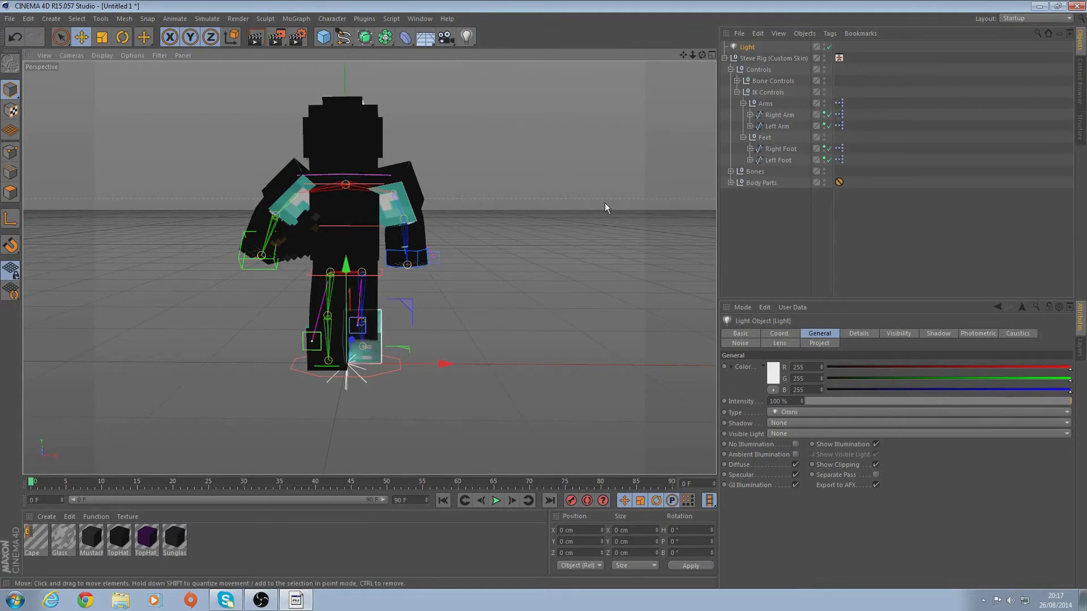
pyautogui.moveTo(701, 55); pyautogui.dragTo(722, 57)
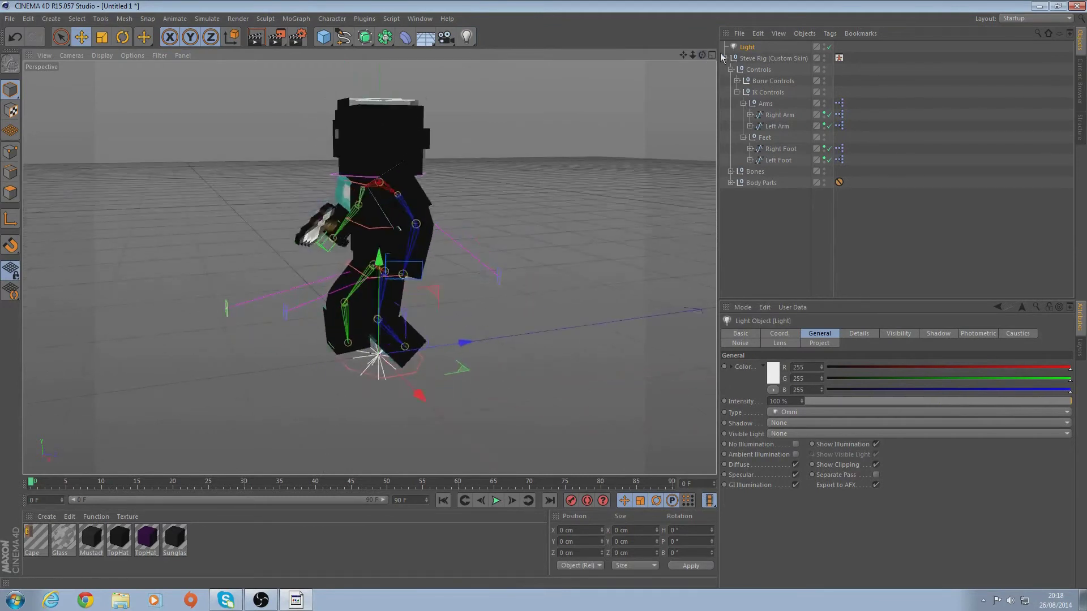
pyautogui.moveTo(460, 345); pyautogui.dragTo(245, 378)
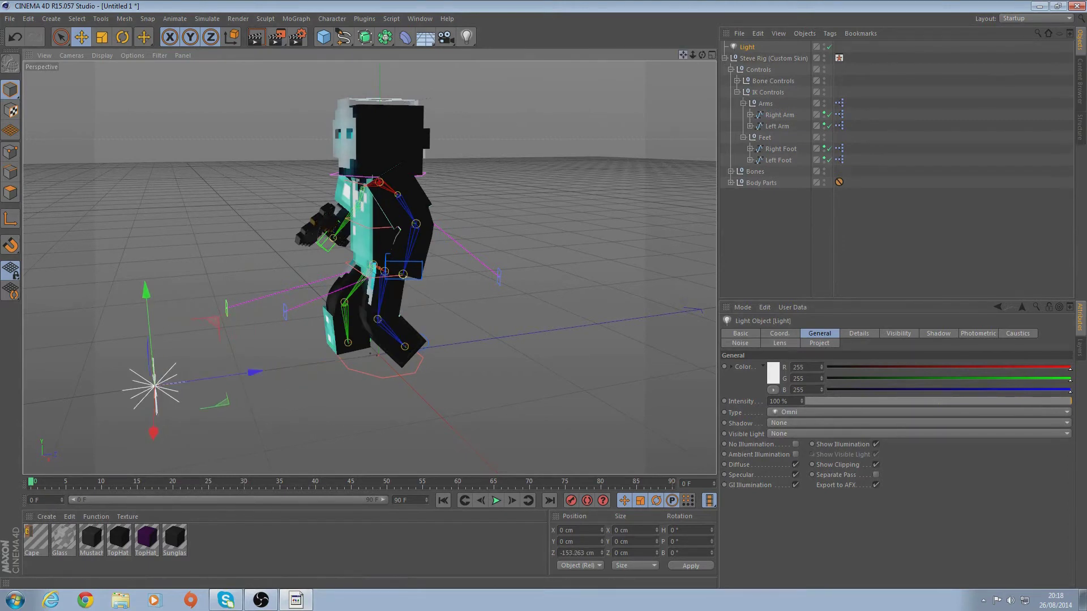
pyautogui.moveTo(692, 55)
pyautogui.mouseDown()
pyautogui.moveTo(725, 56)
pyautogui.moveTo(702, 55)
pyautogui.mouseUp()
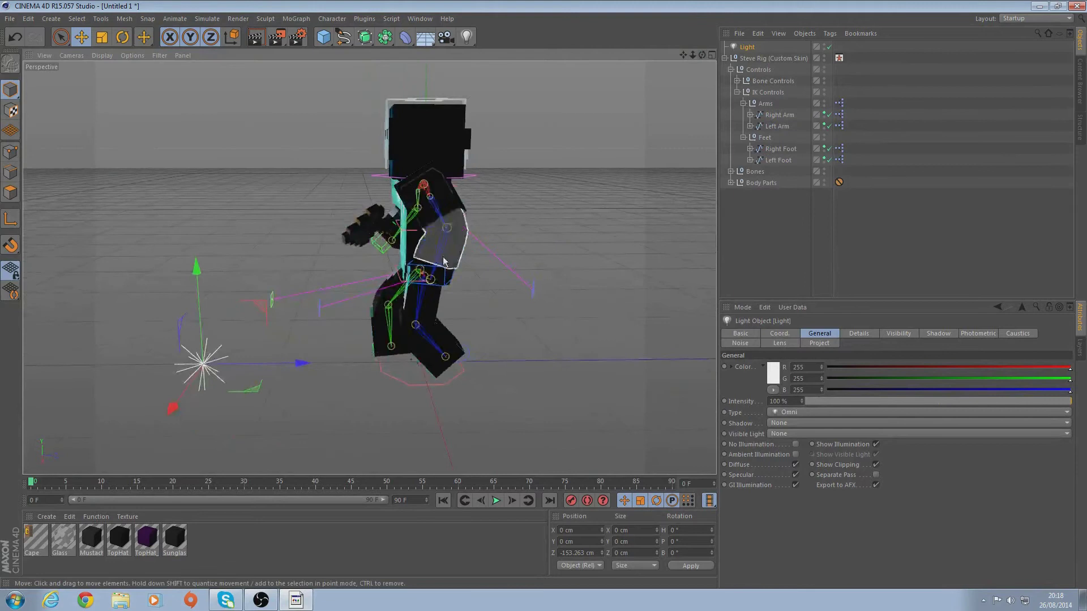
pyautogui.moveTo(301, 364); pyautogui.dragTo(276, 366)
pyautogui.moveTo(159, 402); pyautogui.dragTo(271, 272)
pyautogui.moveTo(368, 249); pyautogui.dragTo(298, 249)
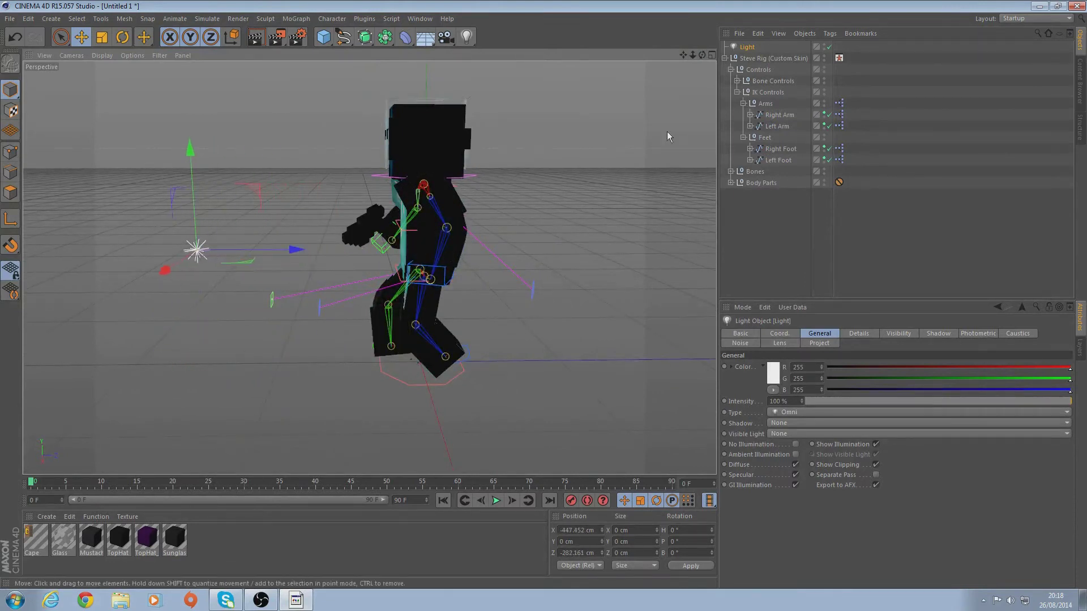
pyautogui.moveTo(702, 55); pyautogui.dragTo(645, 58)
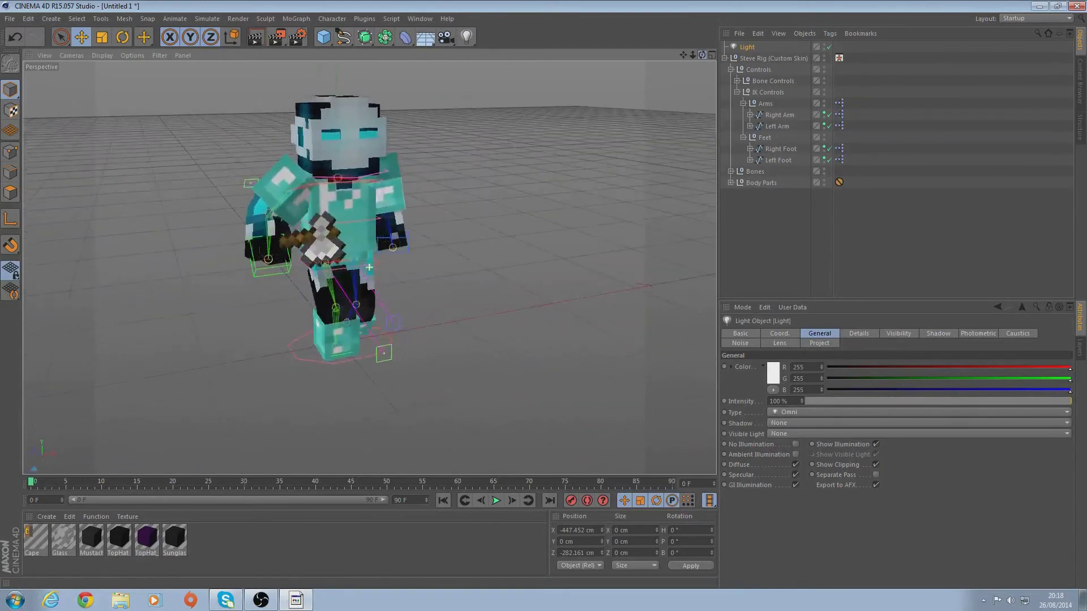
# Add a second light, move it far out to the side, and preview-render the lit scene
pyautogui.click(466, 37)
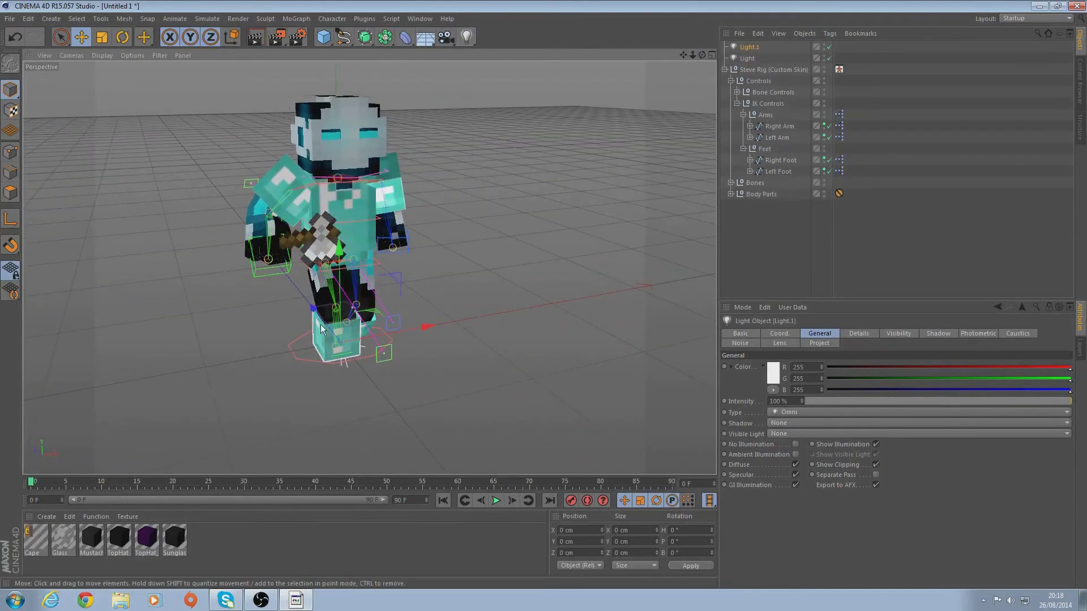
pyautogui.moveTo(321, 328); pyautogui.dragTo(165, 147)
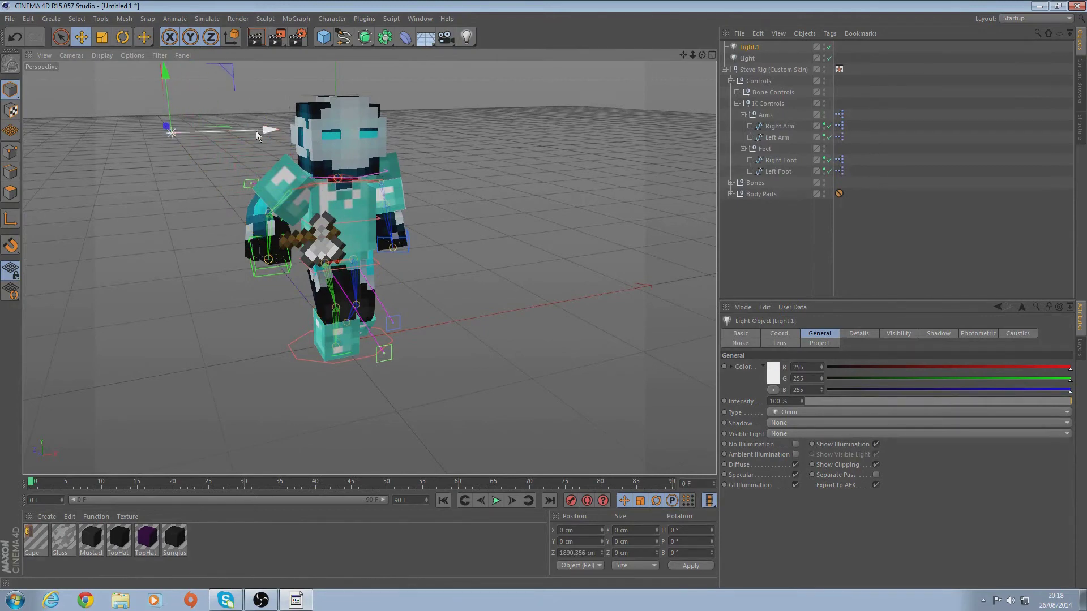
pyautogui.moveTo(258, 136); pyautogui.dragTo(620, 73)
pyautogui.moveTo(702, 55); pyautogui.dragTo(623, 60)
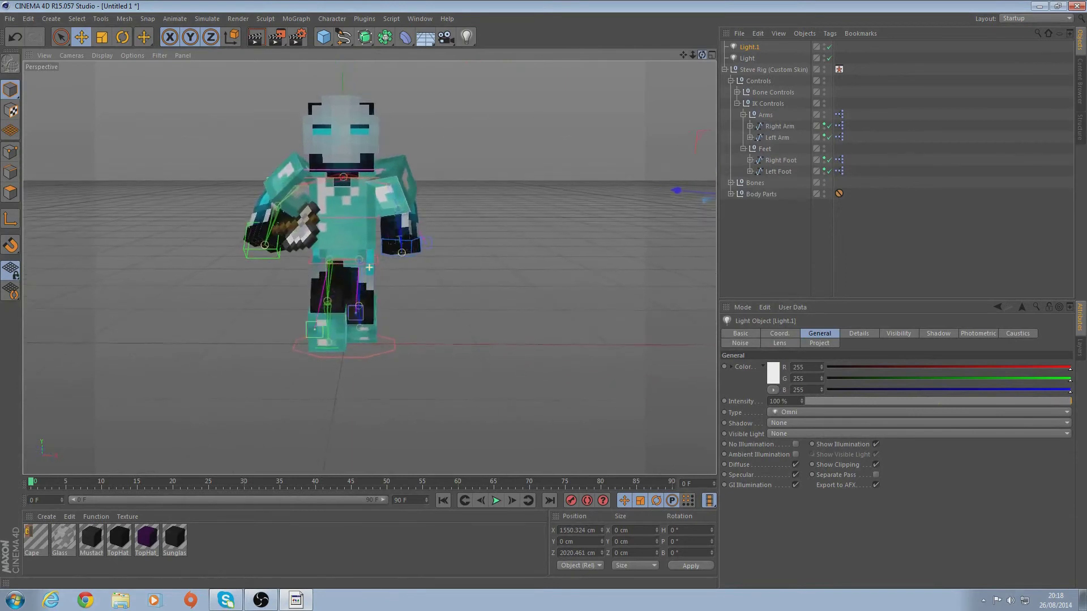
pyautogui.click(256, 37)
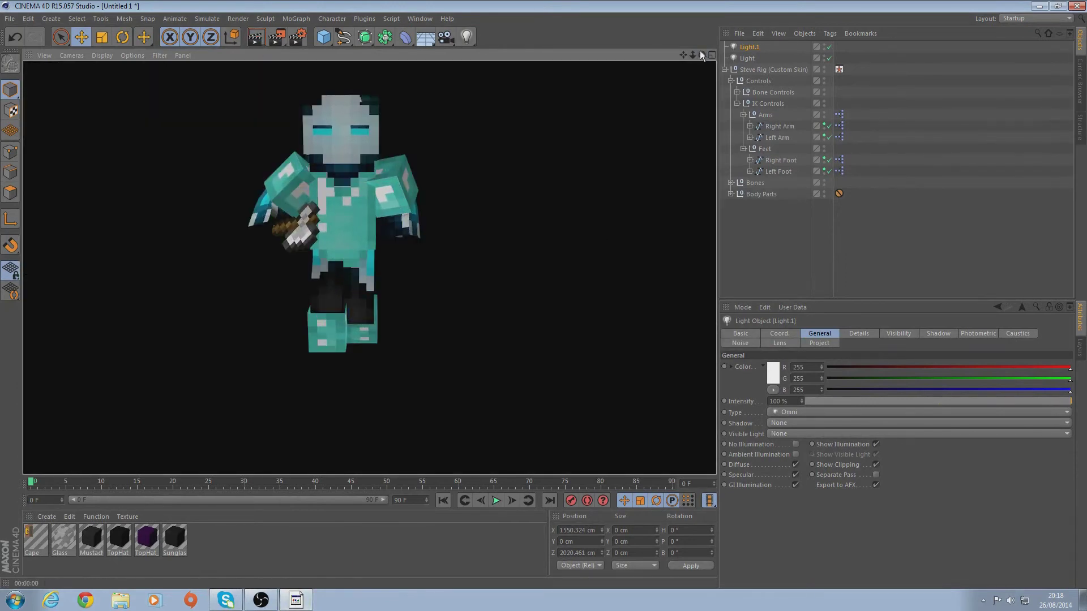
pyautogui.click(635, 176)
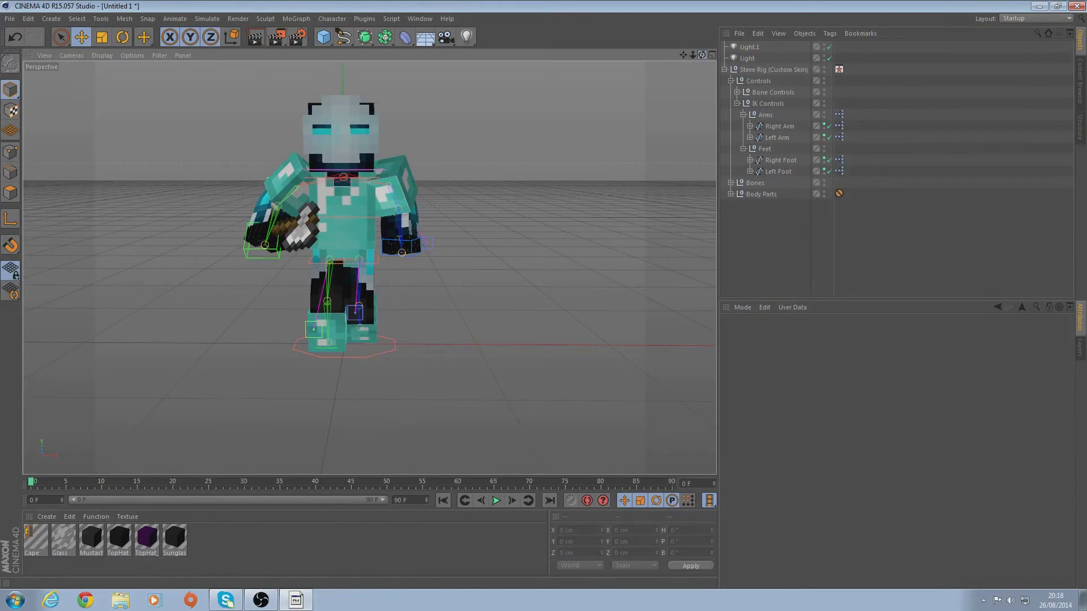
pyautogui.moveTo(701, 55); pyautogui.dragTo(547, 181)
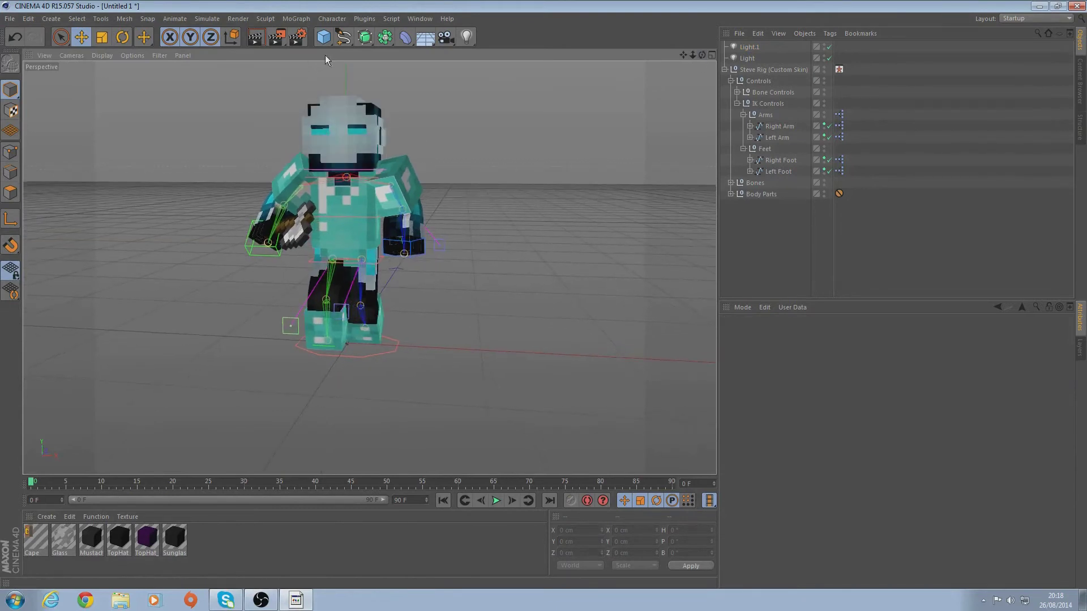
# In Render Settings Output, enter Width 1920 and Height 1080 for an HDTV 16:9 frame
pyautogui.click(298, 37)
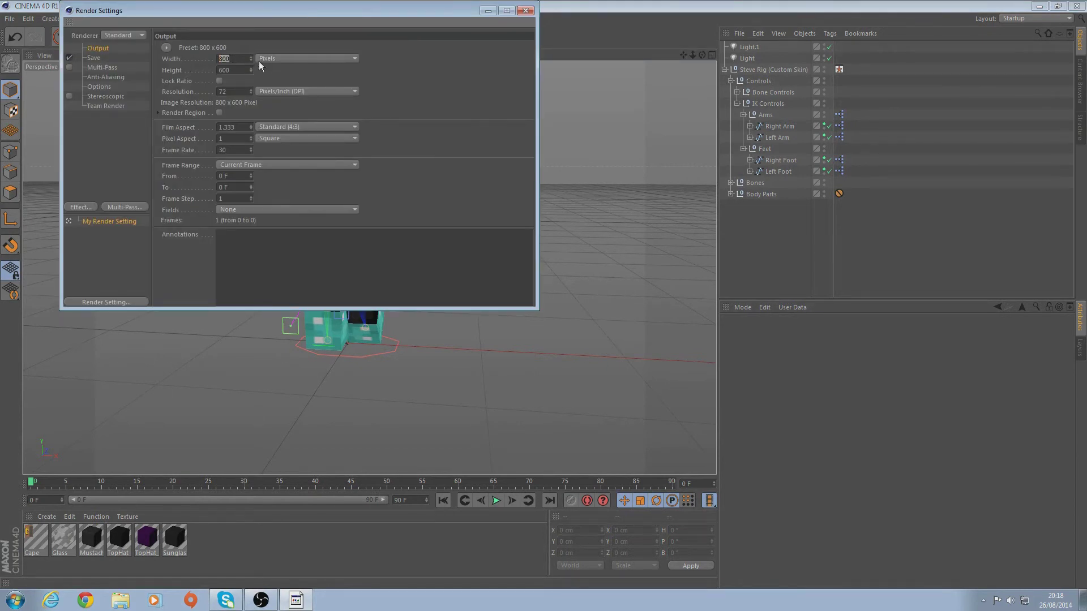
pyautogui.write('1920')
pyautogui.click(245, 74)
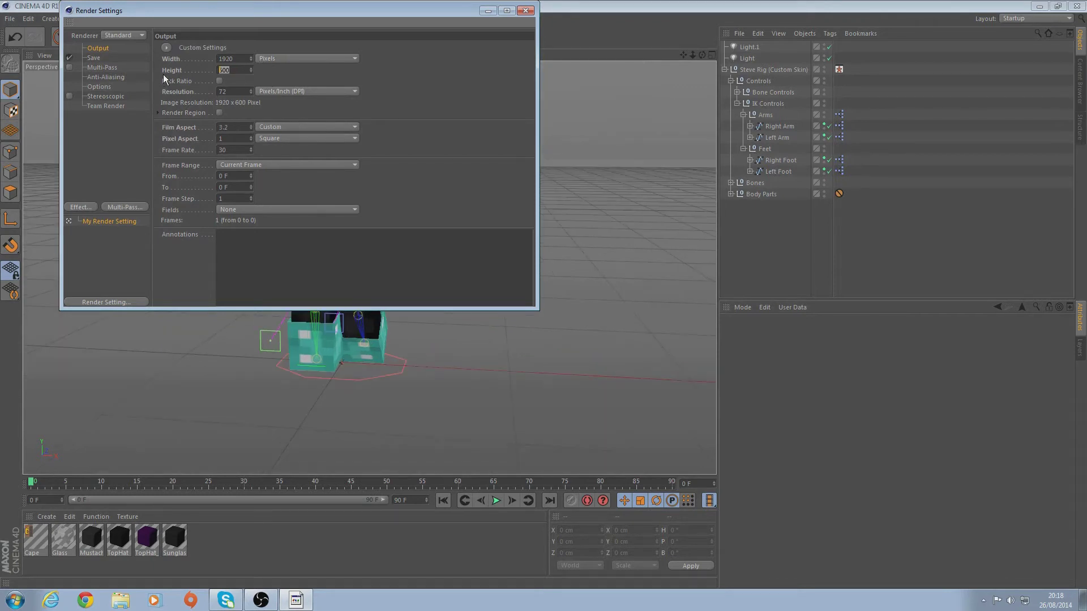
pyautogui.press('BackSpace')
pyautogui.press('BackSpace')
pyautogui.press('BackSpace')
pyautogui.write('1080')
pyautogui.press('Return')
# Set the render save format to PNG with Alpha Channel enabled
pyautogui.click(92, 59)
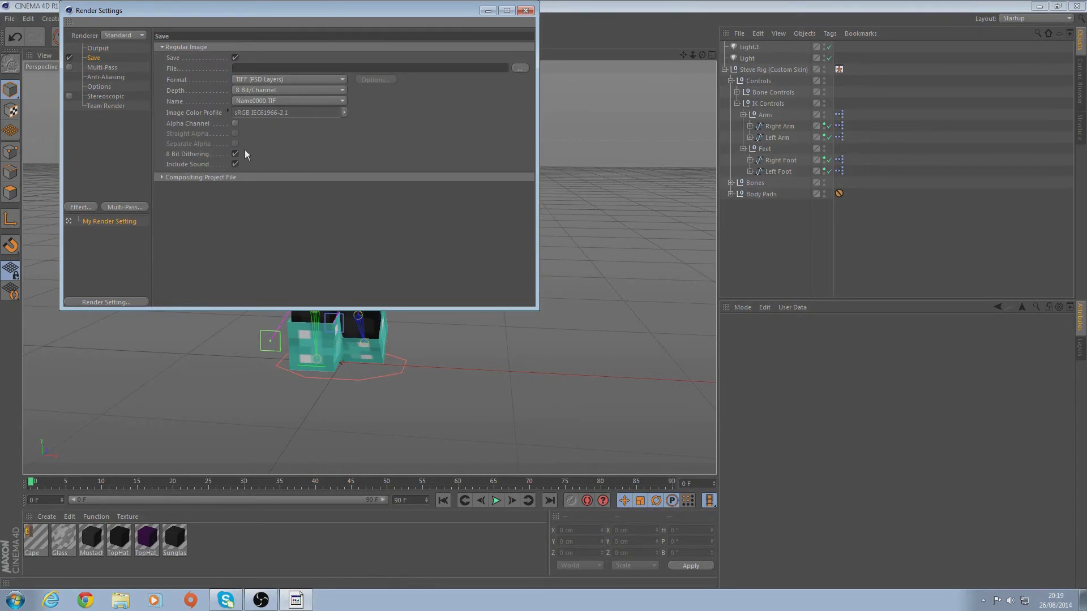
pyautogui.click(235, 123)
pyautogui.click(249, 80)
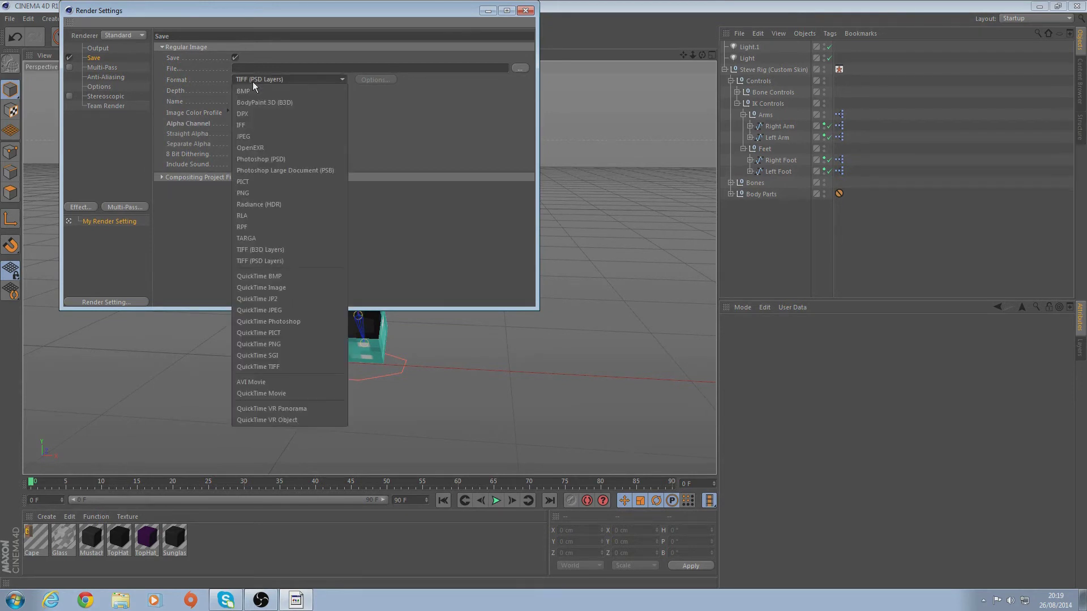
pyautogui.click(255, 192)
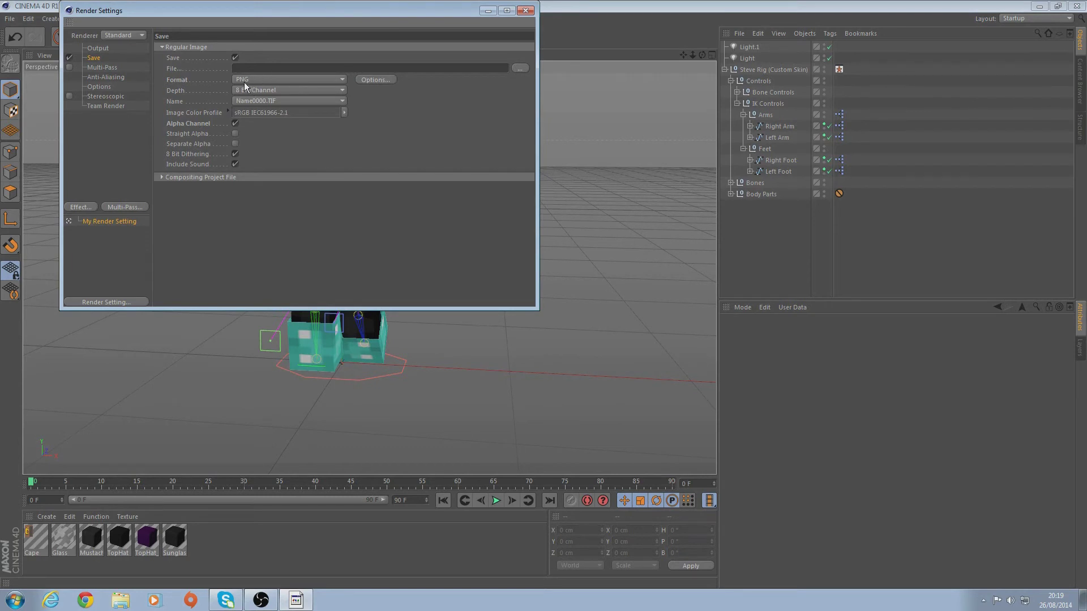
pyautogui.click(360, 80)
pyautogui.click(384, 93)
# Set the output file to 'skin' on the Desktop
pyautogui.click(523, 68)
pyautogui.click(109, 96)
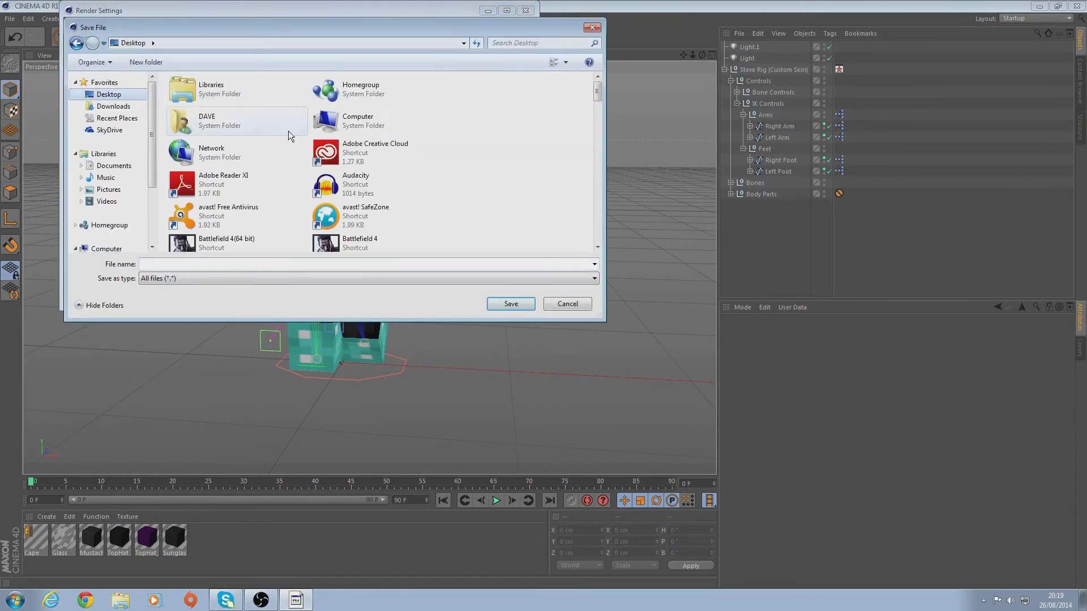
pyautogui.click(198, 264)
pyautogui.write('skimn')
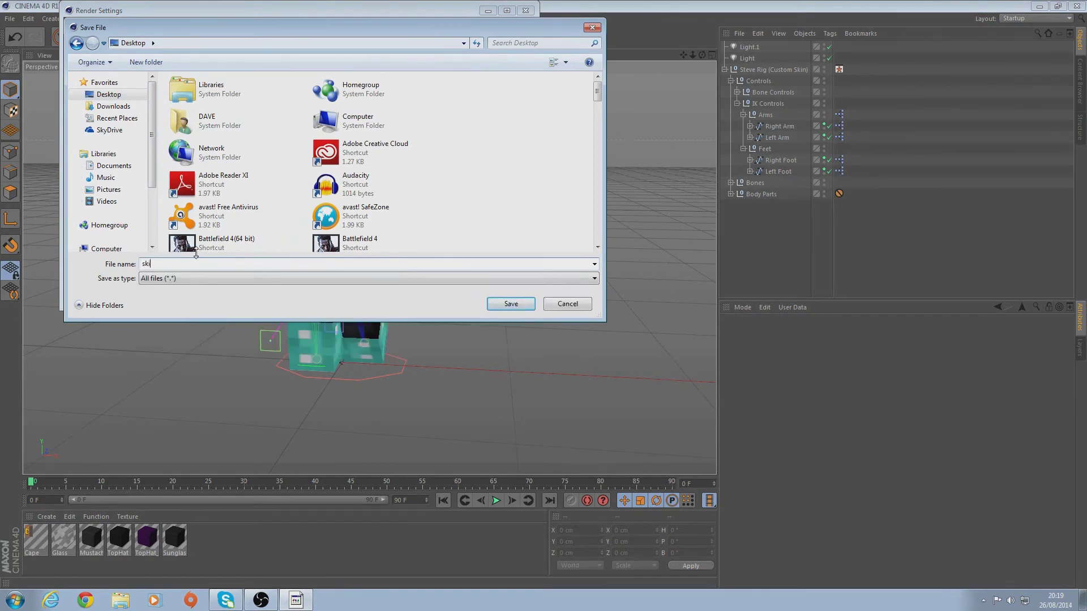
pyautogui.click(509, 304)
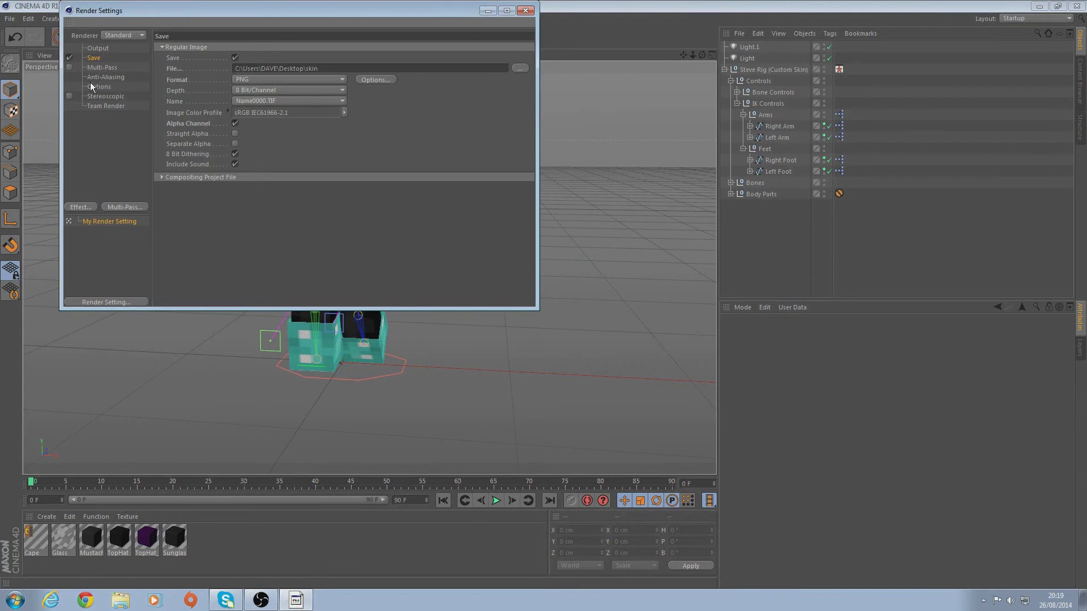
# Choose Best in the Anti-Aliasing dropdown, keeping Min Level 1x1 and Max Level 4x4
pyautogui.click(108, 76)
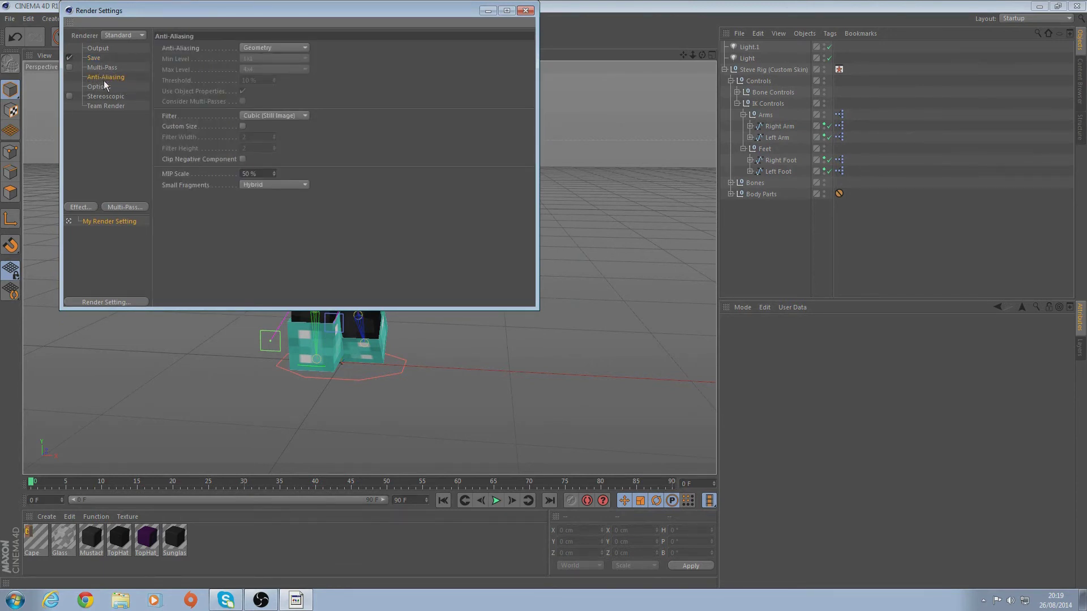
pyautogui.click(249, 48)
pyautogui.click(260, 81)
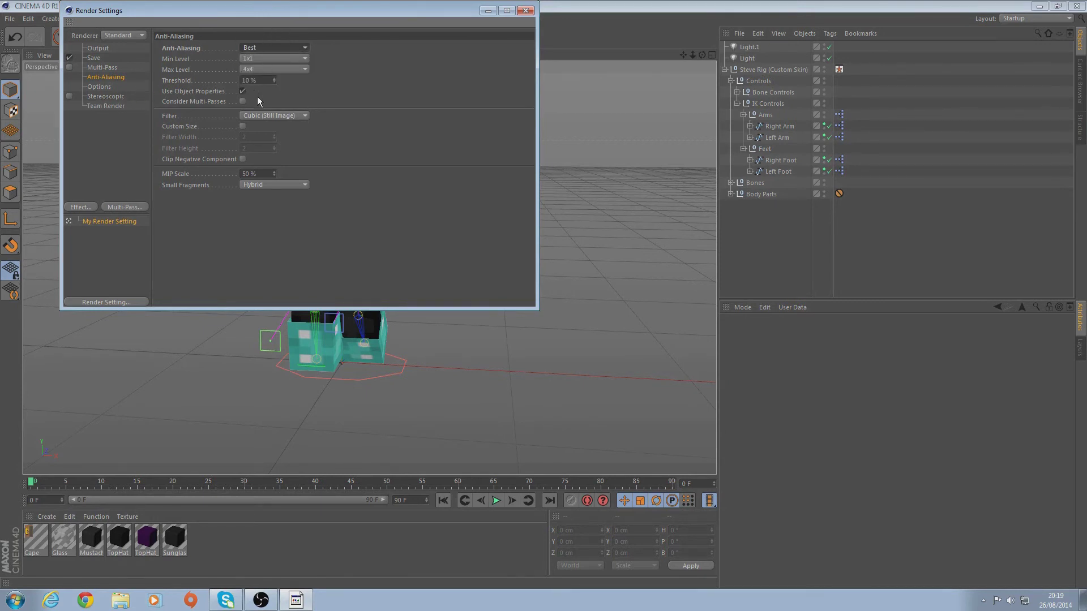
pyautogui.click(100, 87)
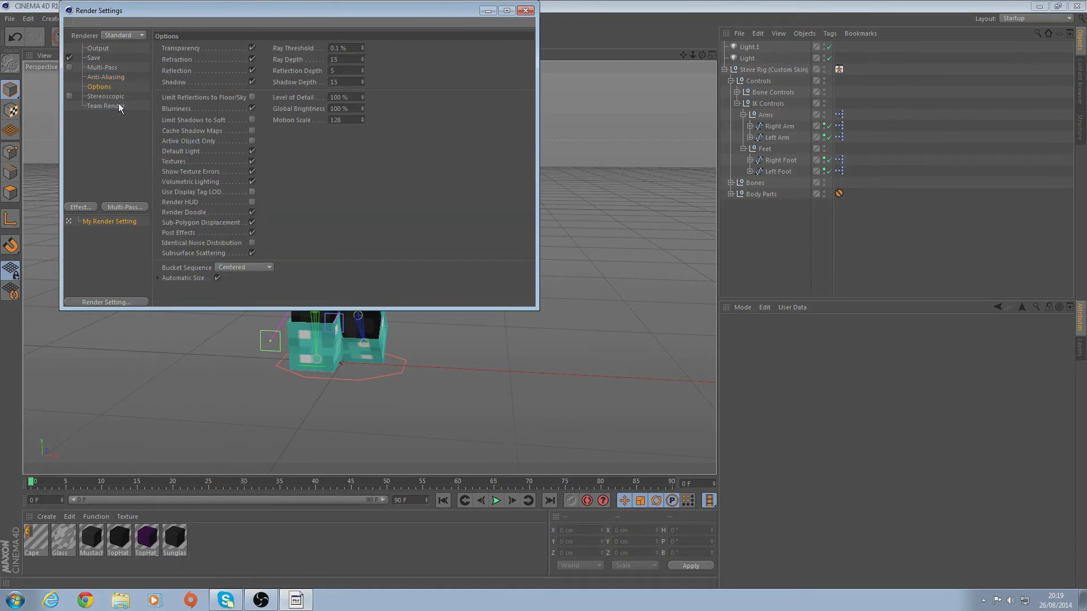
# Add Ambient Occlusion and Global Illumination effects to the render settings
pyautogui.click(84, 208)
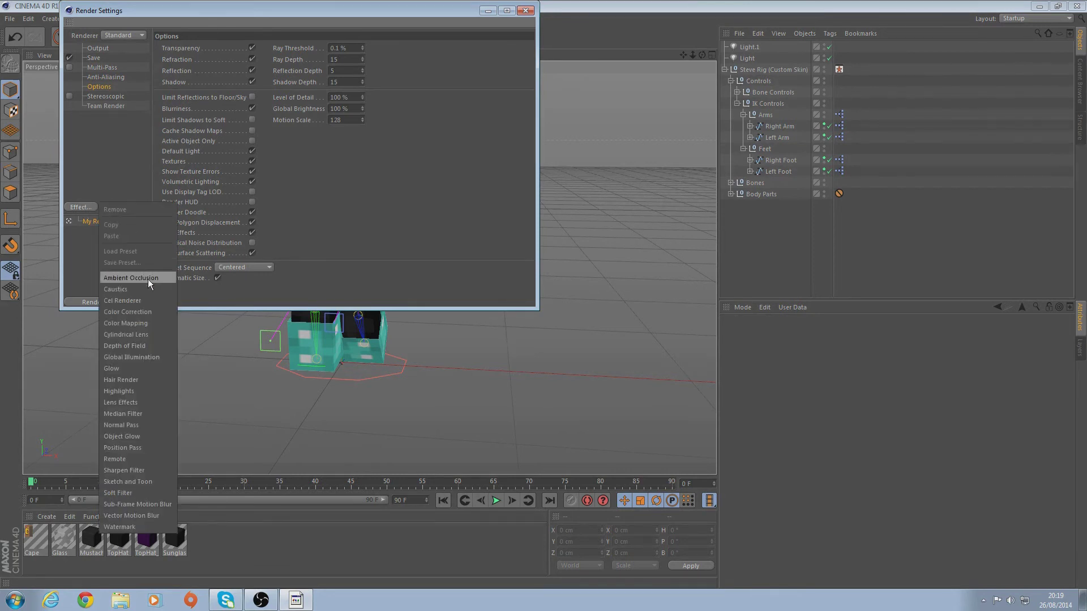
pyautogui.click(148, 280)
pyautogui.click(81, 207)
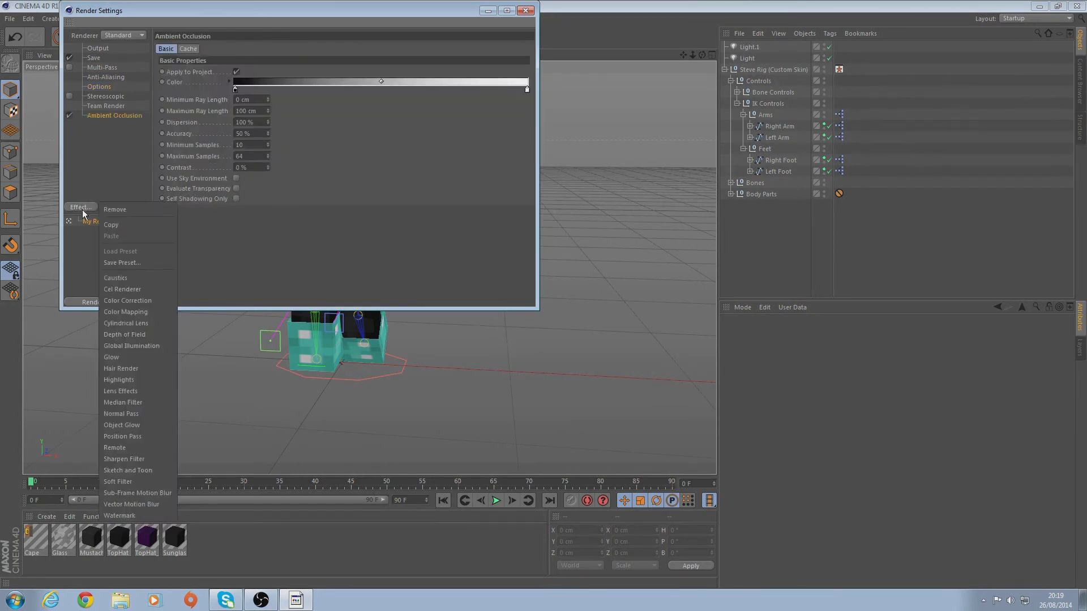
pyautogui.click(133, 345)
# Keep the Irradiance Cache record density at Medium and close the render settings
pyautogui.click(249, 50)
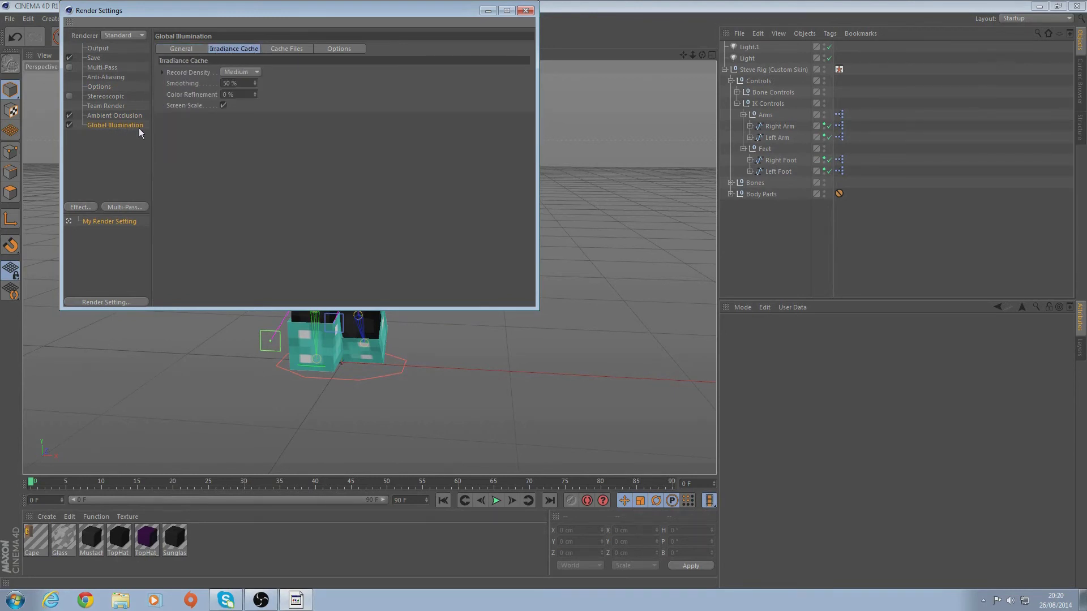
pyautogui.click(238, 72)
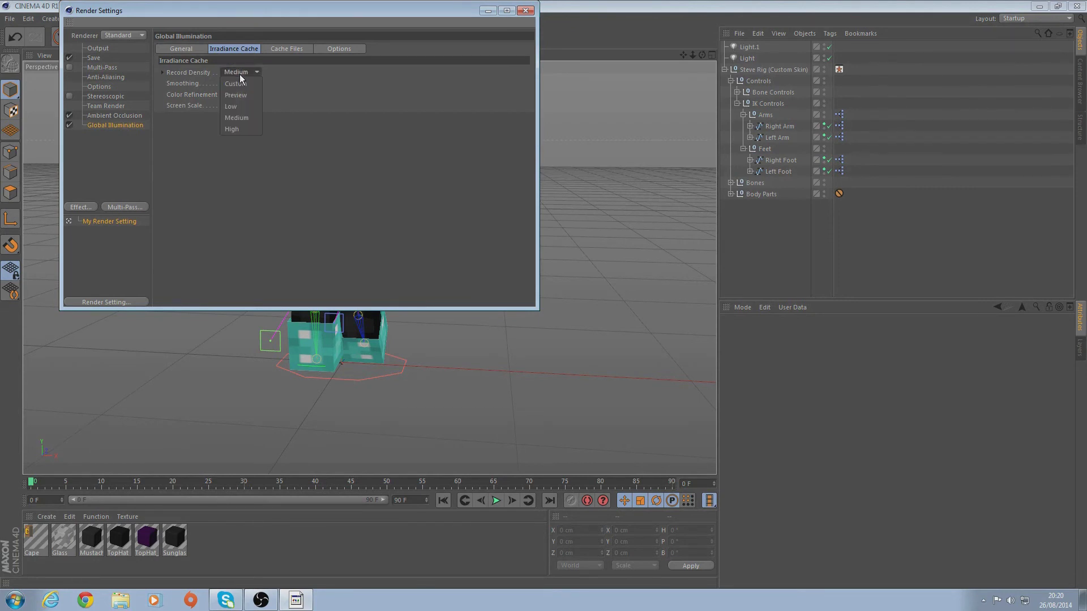
pyautogui.click(244, 118)
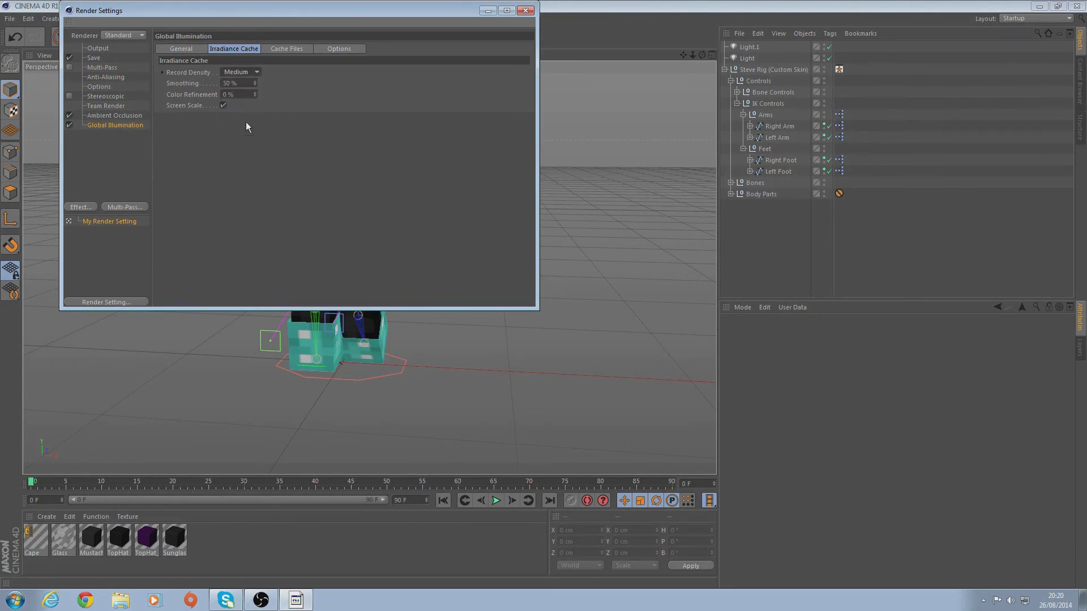
pyautogui.click(249, 74)
pyautogui.click(235, 71)
pyautogui.click(525, 13)
# Render the armored character in the viewport, restarting the preview render once
pyautogui.click(256, 37)
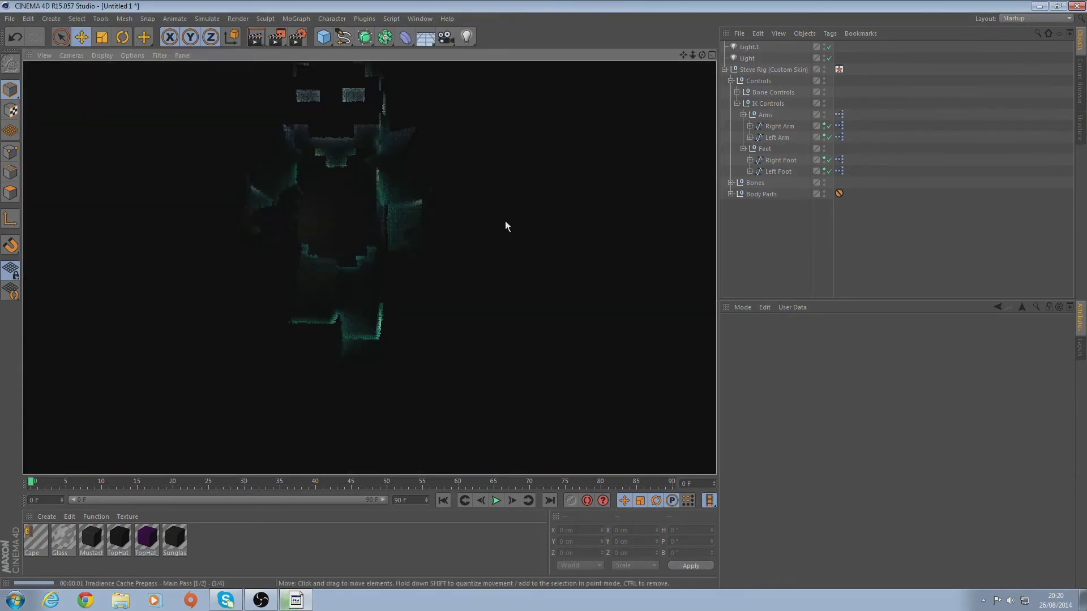
pyautogui.click(505, 225)
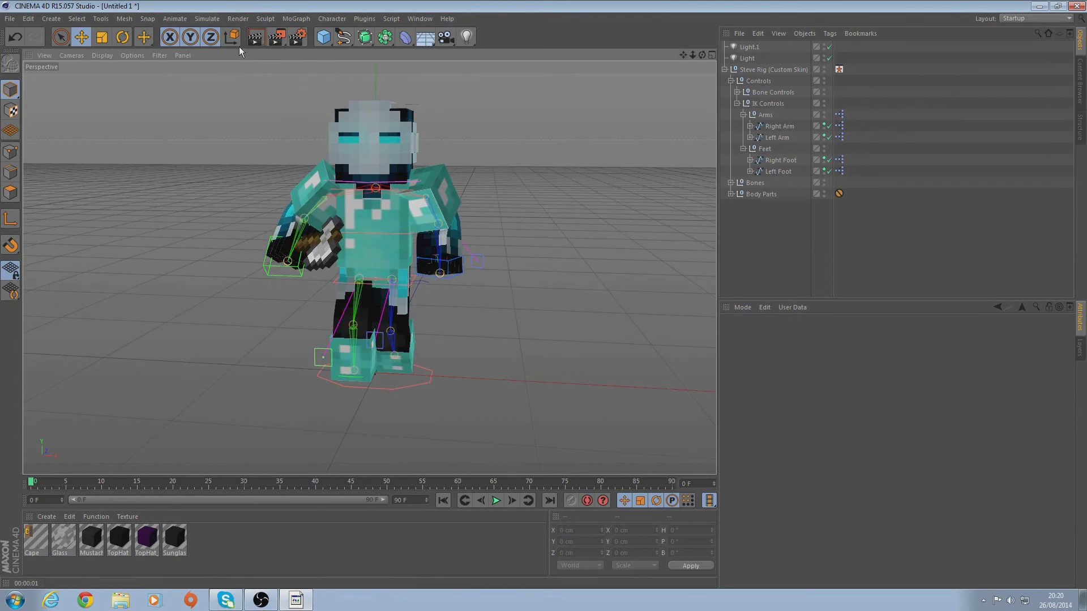
pyautogui.click(256, 38)
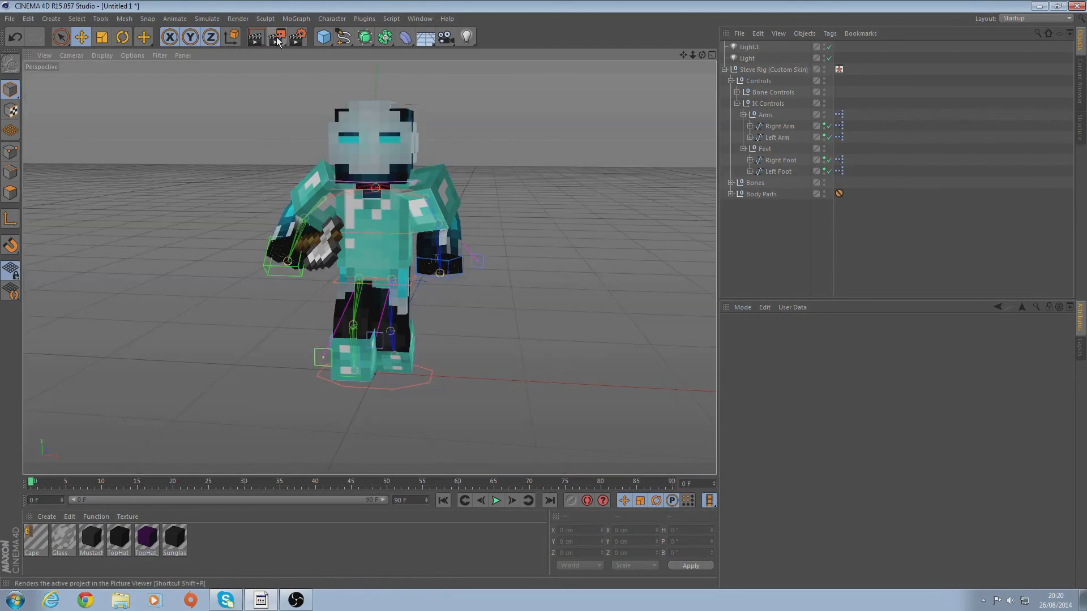
# Render the final 1920x1080 image to the Picture Viewer, close it, and minimize Cinema 4D
pyautogui.click(278, 38)
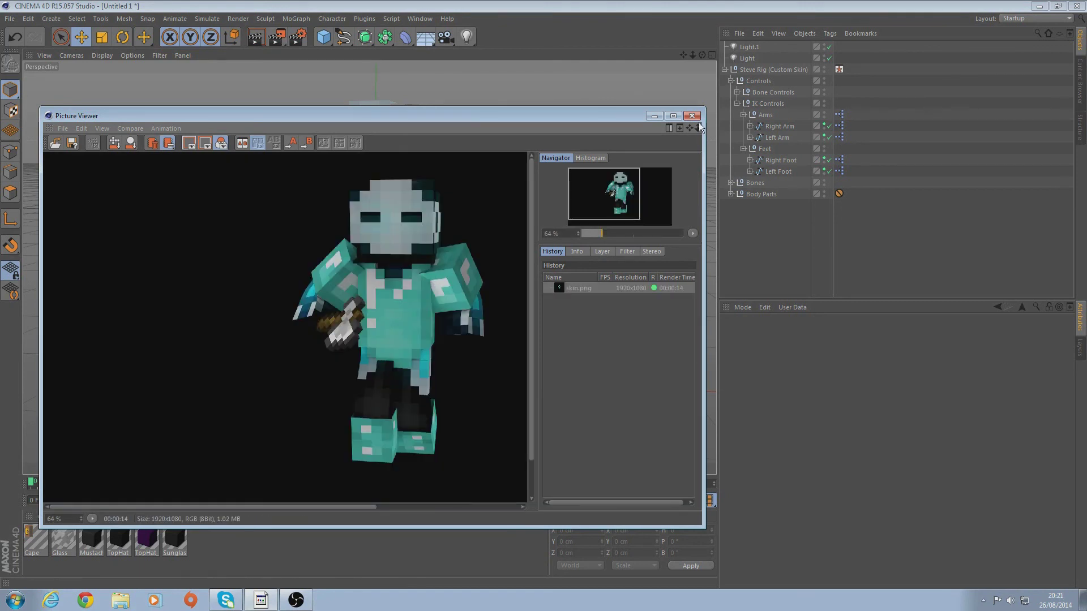
pyautogui.click(692, 116)
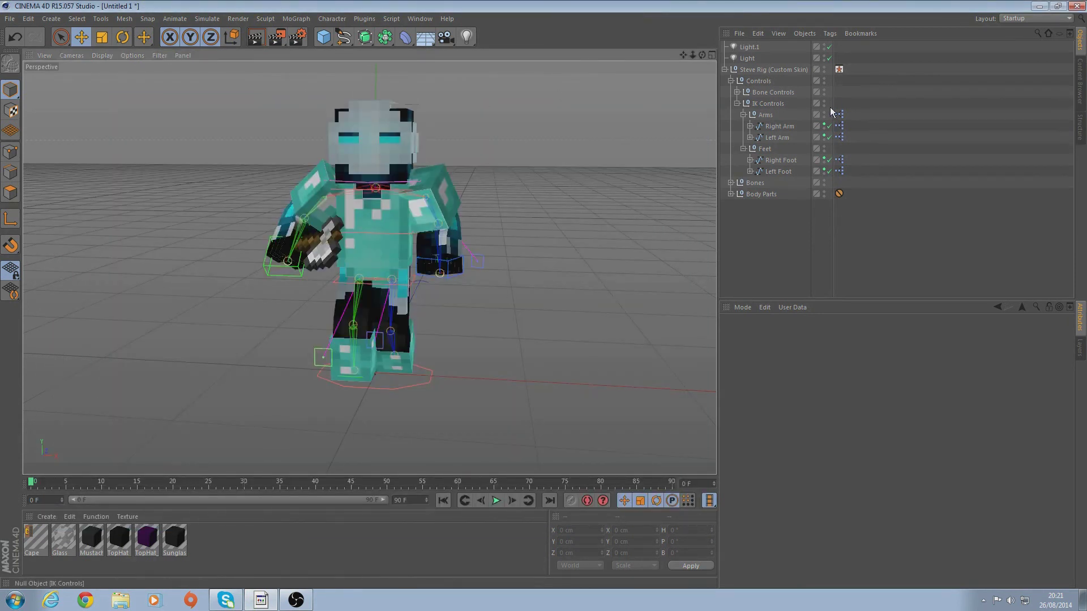
pyautogui.click(1039, 6)
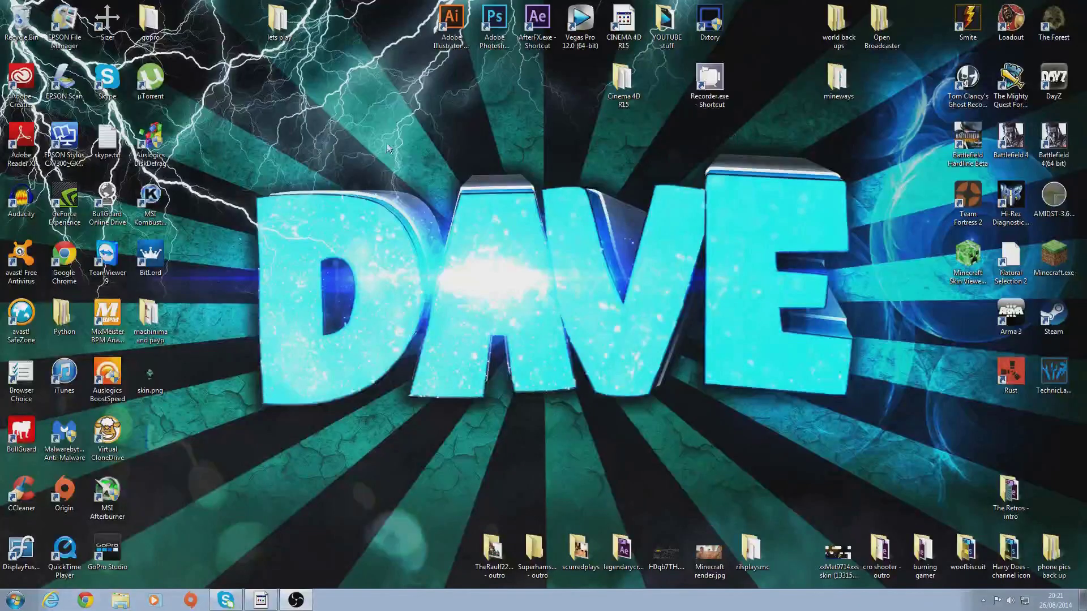
# Open skin.png from the desktop, zoom in and out to inspect it, then return to Cinema 4D
pyautogui.doubleClick(162, 371)
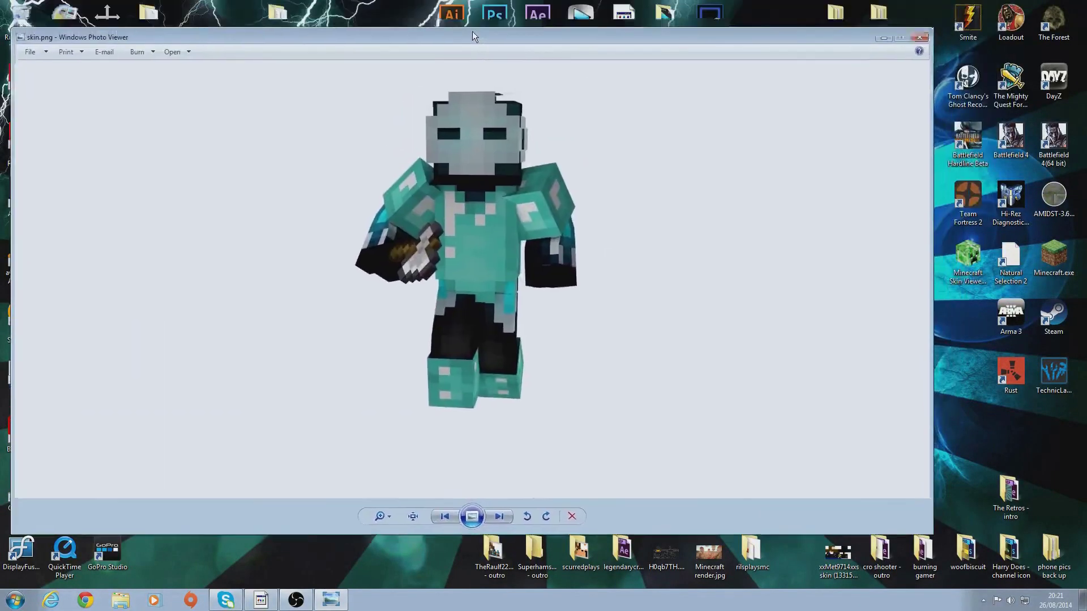
pyautogui.moveTo(472, 32); pyautogui.dragTo(430, 121)
pyautogui.scroll(3, 483, 284)
pyautogui.scroll(-3, 483, 283)
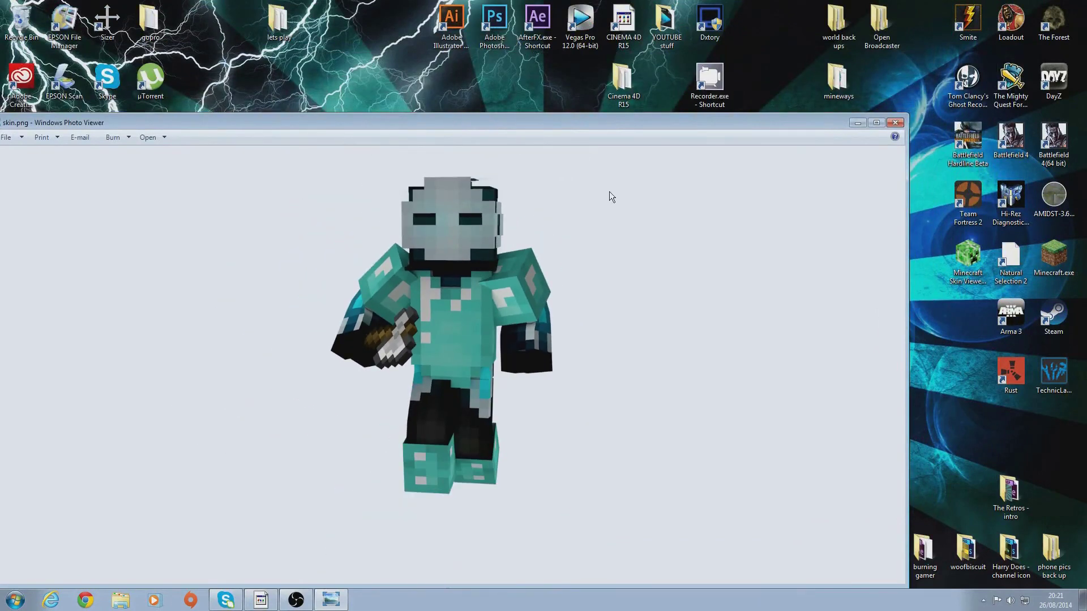
pyautogui.scroll(2, 496, 241)
pyautogui.scroll(-3, 510, 226)
pyautogui.scroll(2, 590, 204)
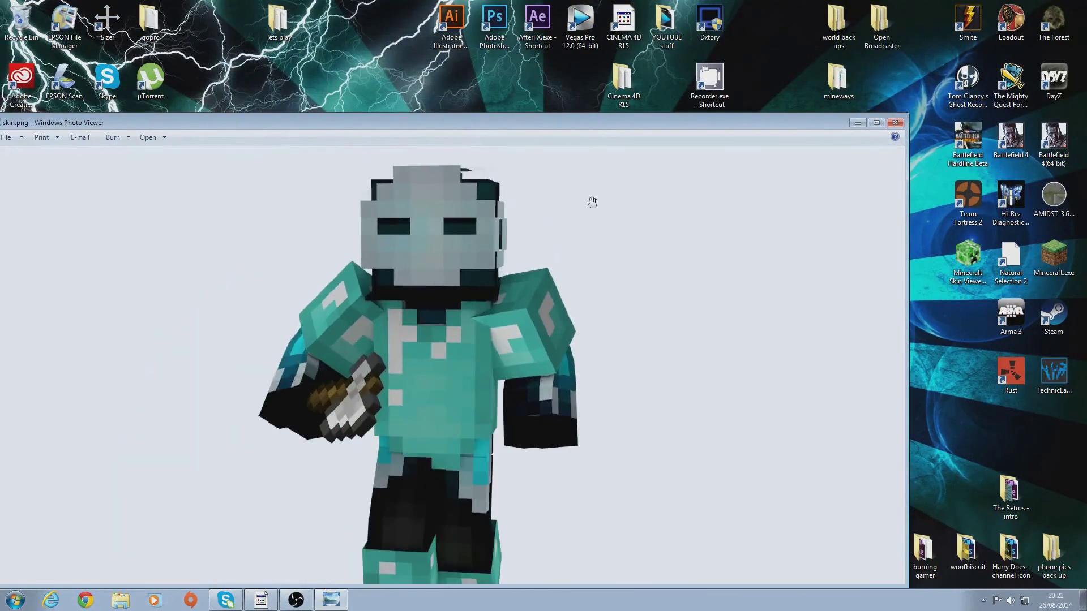
pyautogui.click(897, 122)
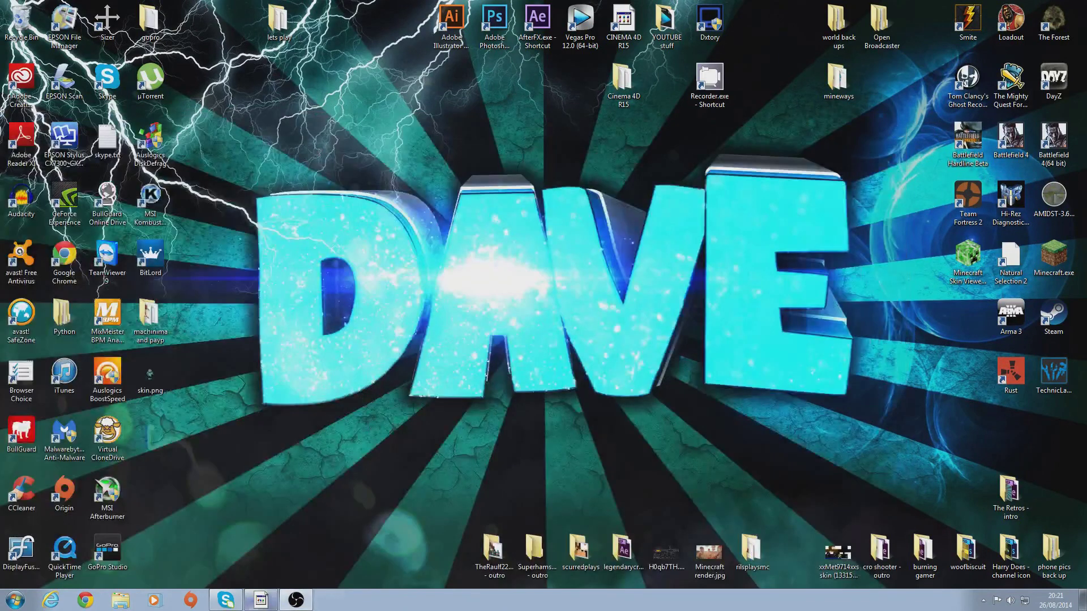
pyautogui.click(261, 600)
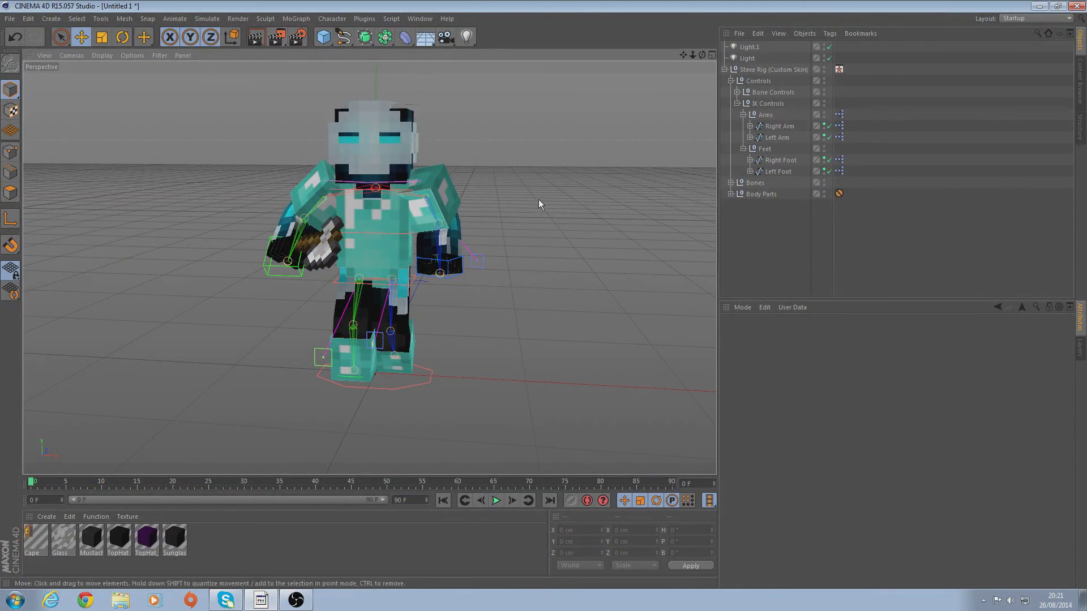
# Fold the Steve Rig (Custom Skin) hierarchy in the Object Manager
pyautogui.click(725, 69)
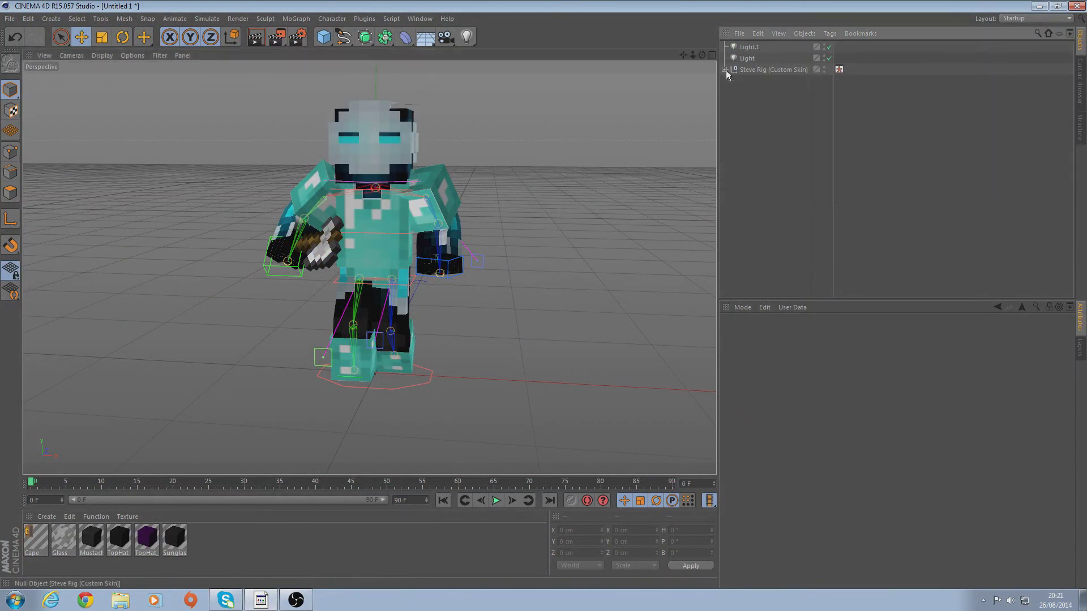